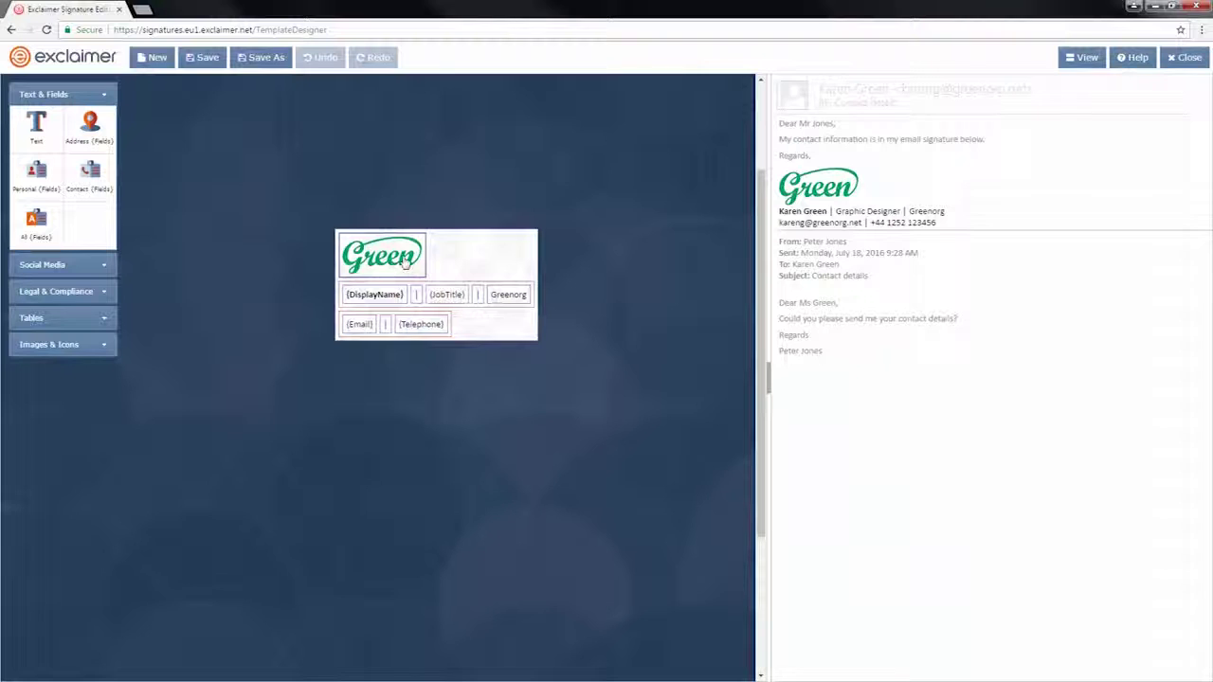
Insert a table with two rows and two columns above the Green logo and move the logo into its upper-left cell.
click(95, 318)
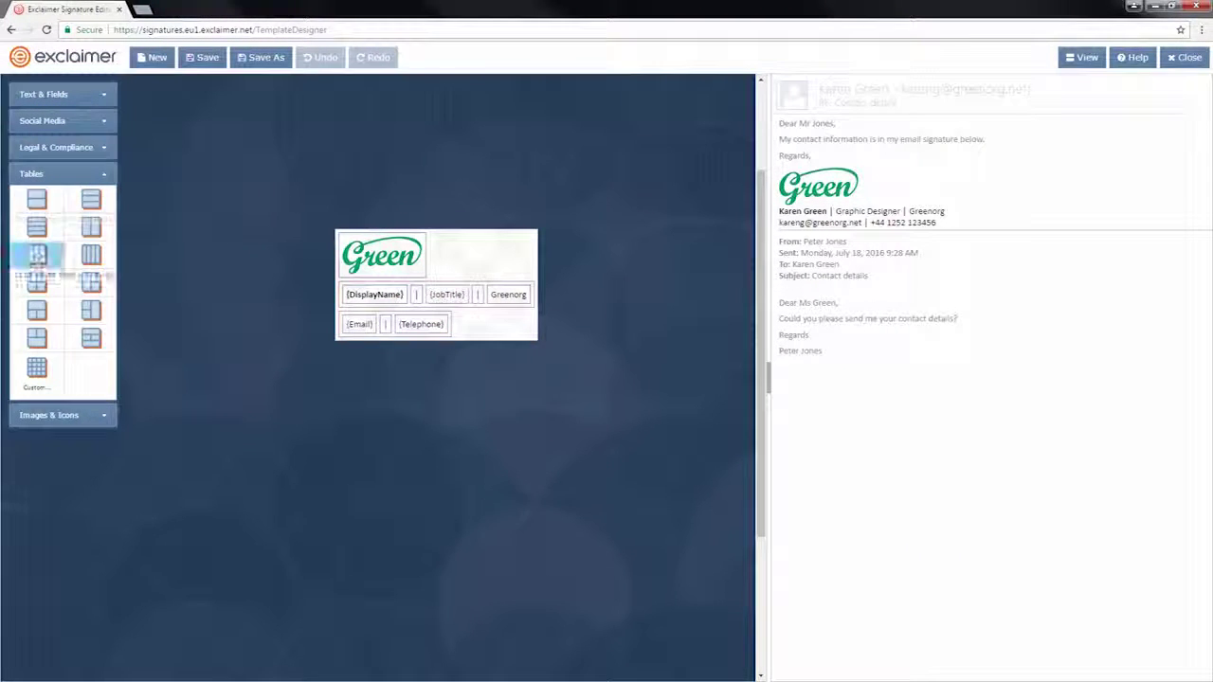
mouse_move(44, 288)
mouse_down()
mouse_move(297, 230)
mouse_move(388, 233)
mouse_up()
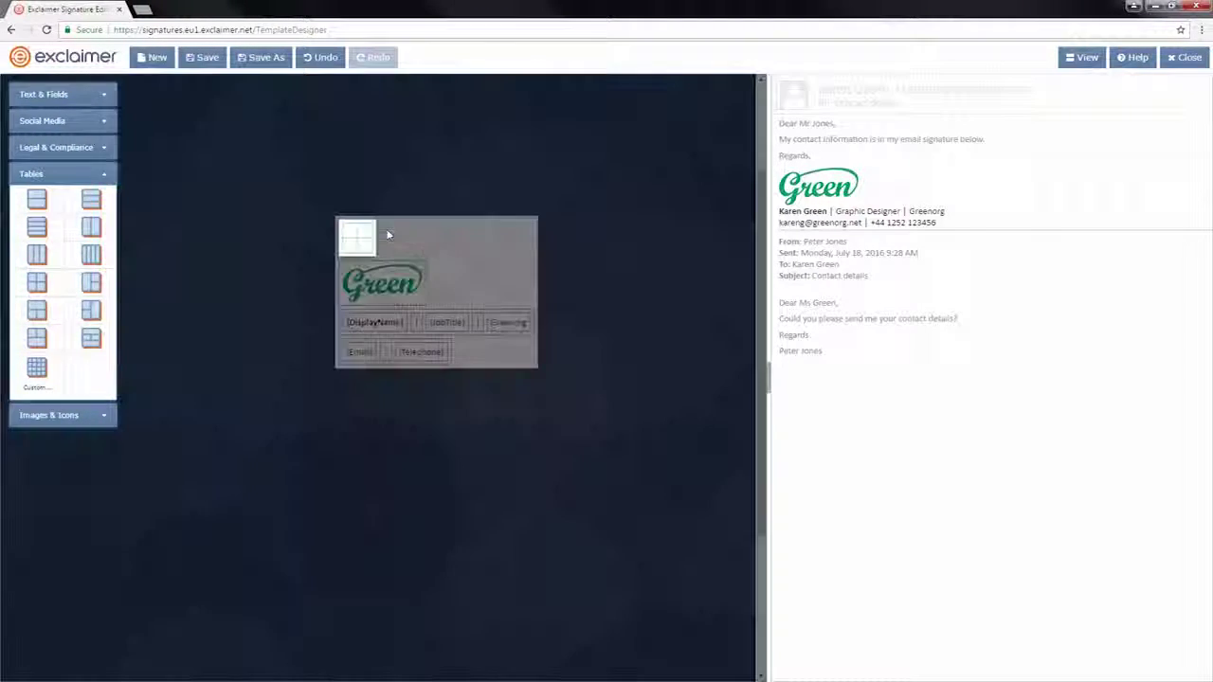
click(401, 295)
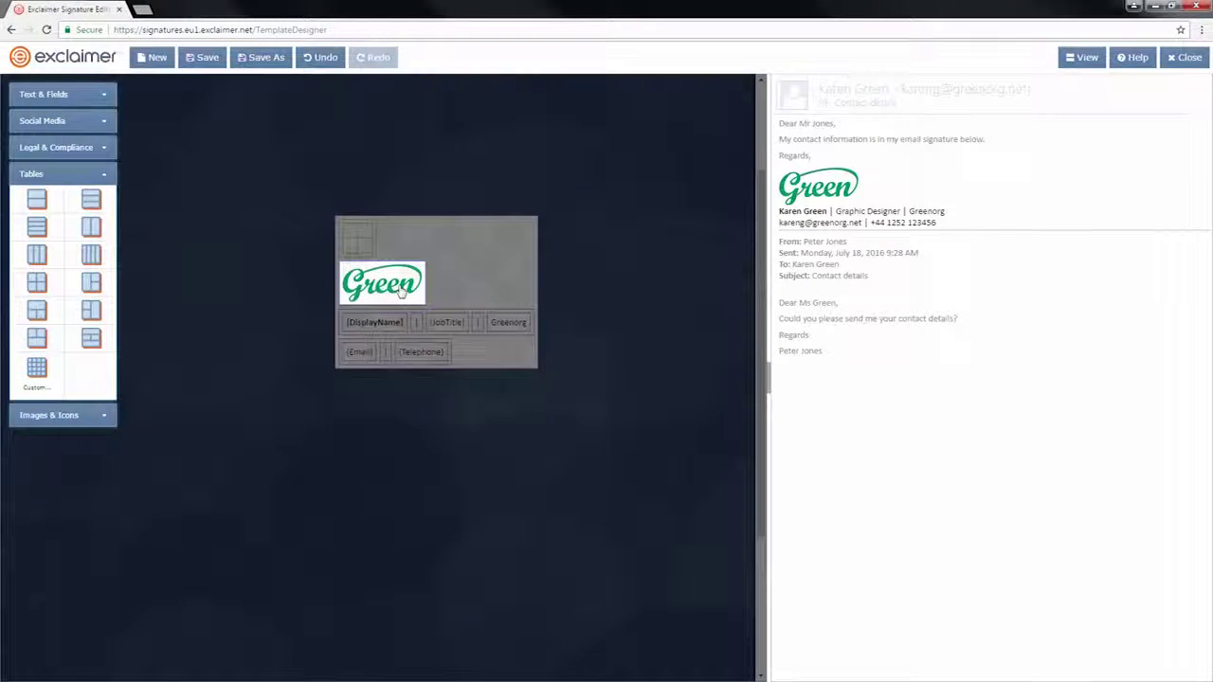
drag(401, 294, 350, 239)
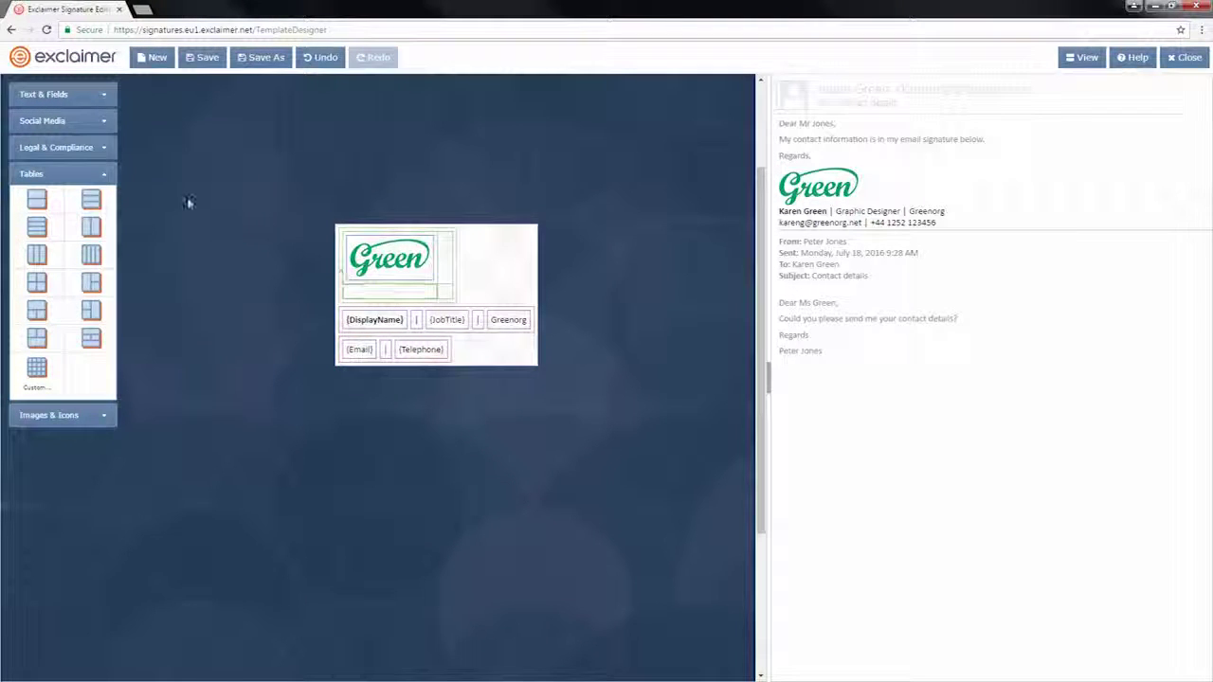
Add a banner to the cell beside the logo, uploading watch-our-signature-webinars.png as an embedded image.
click(92, 413)
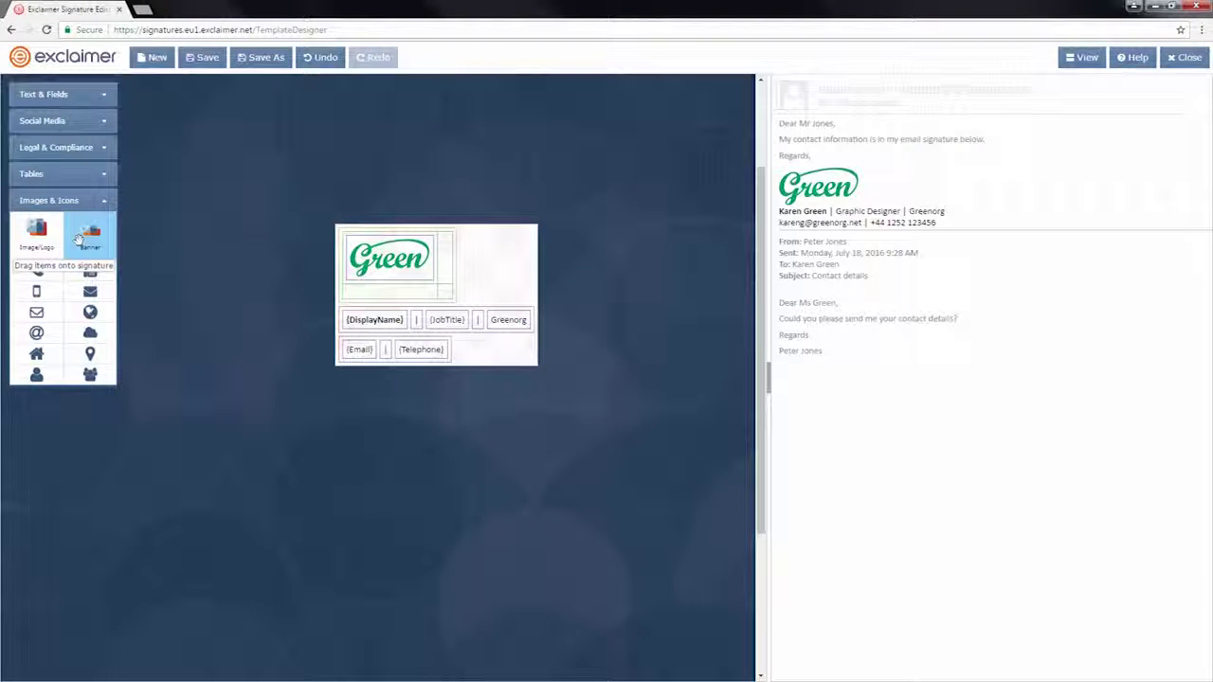
mouse_move(78, 238)
mouse_down()
mouse_move(171, 258)
mouse_move(454, 266)
mouse_up()
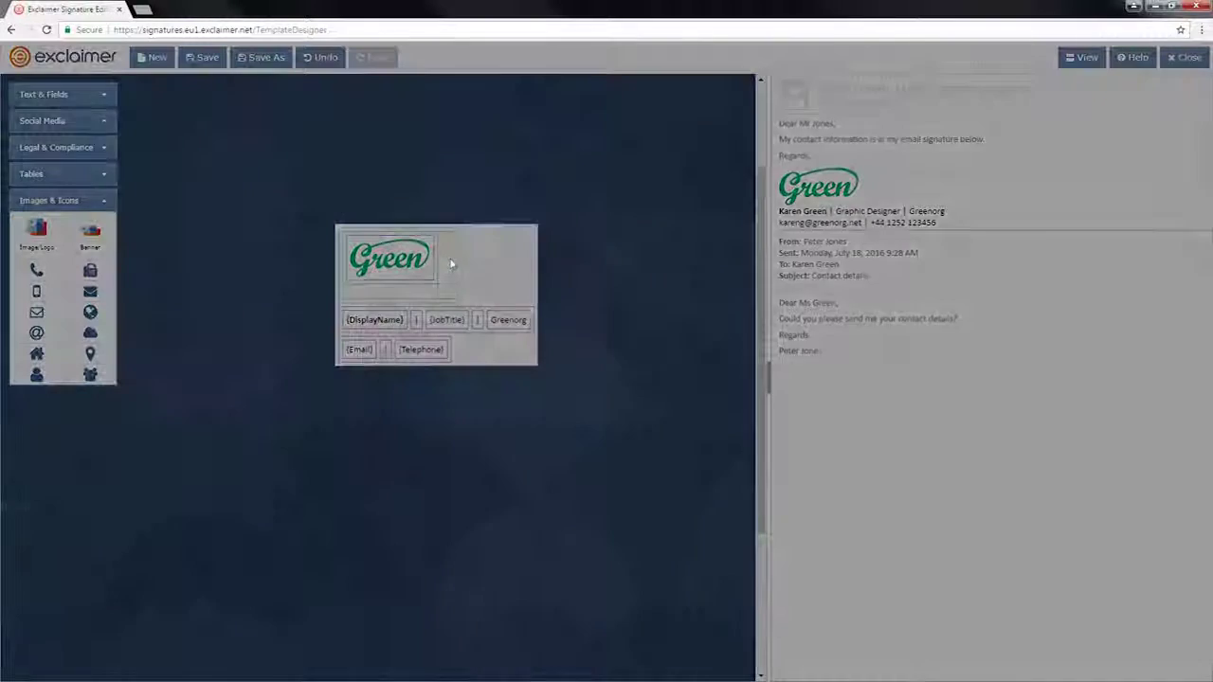
click(474, 282)
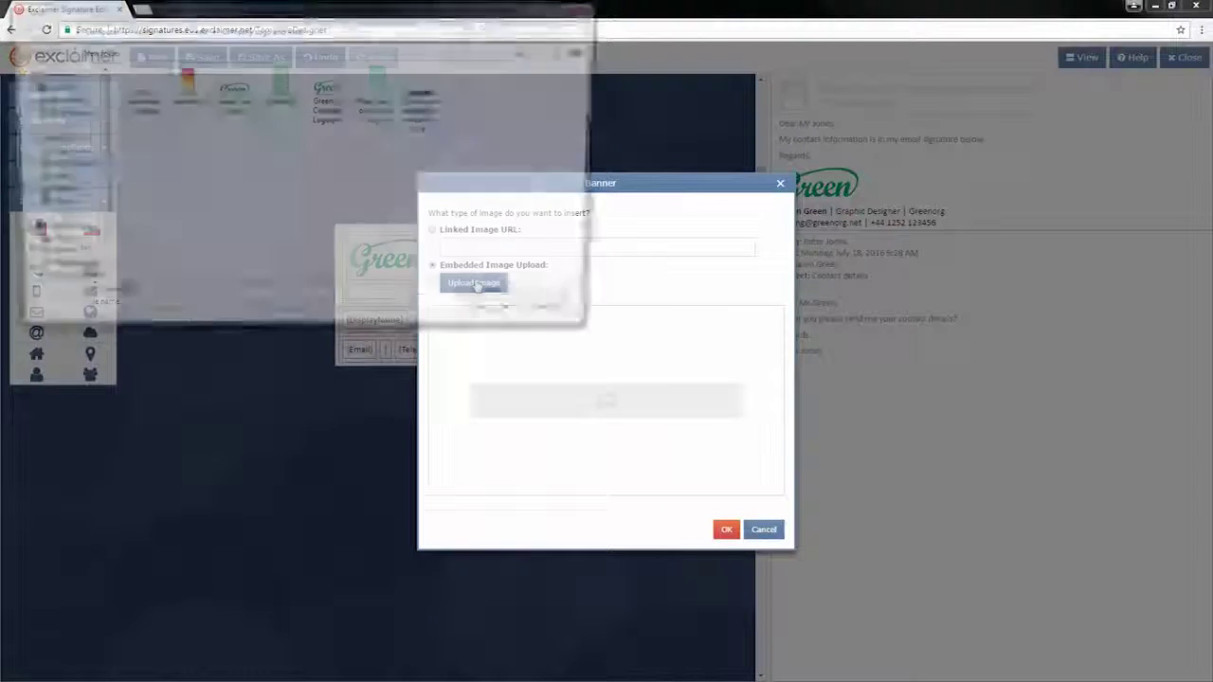
click(429, 111)
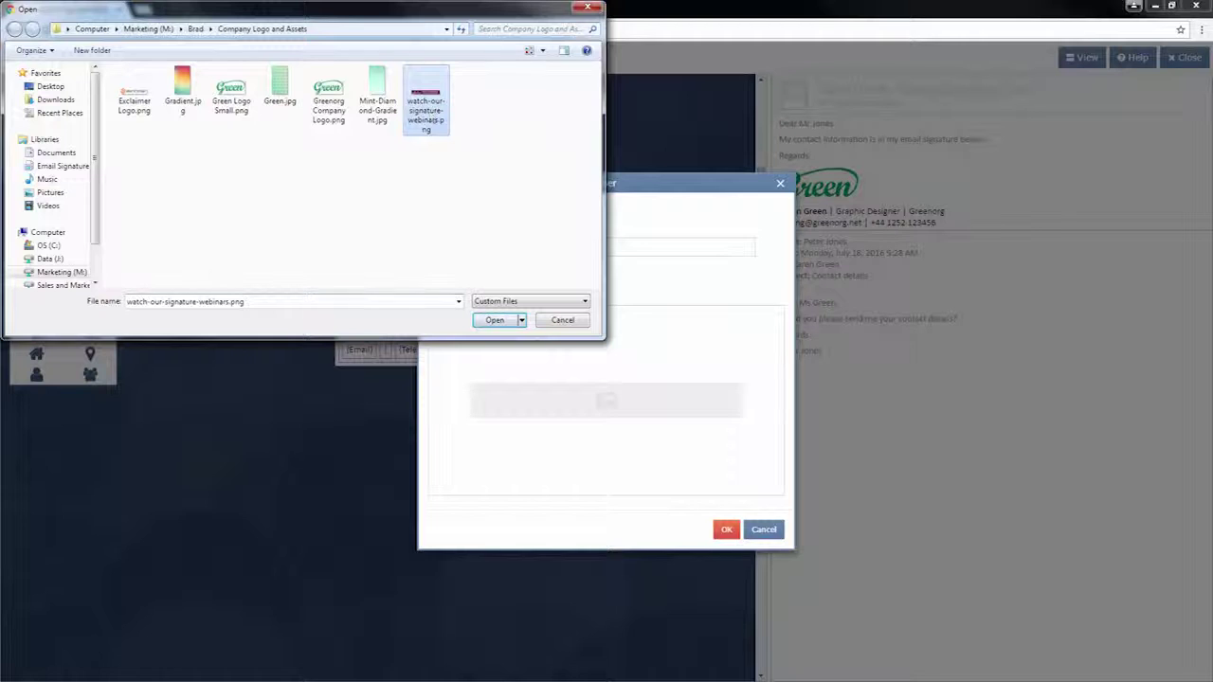
click(508, 318)
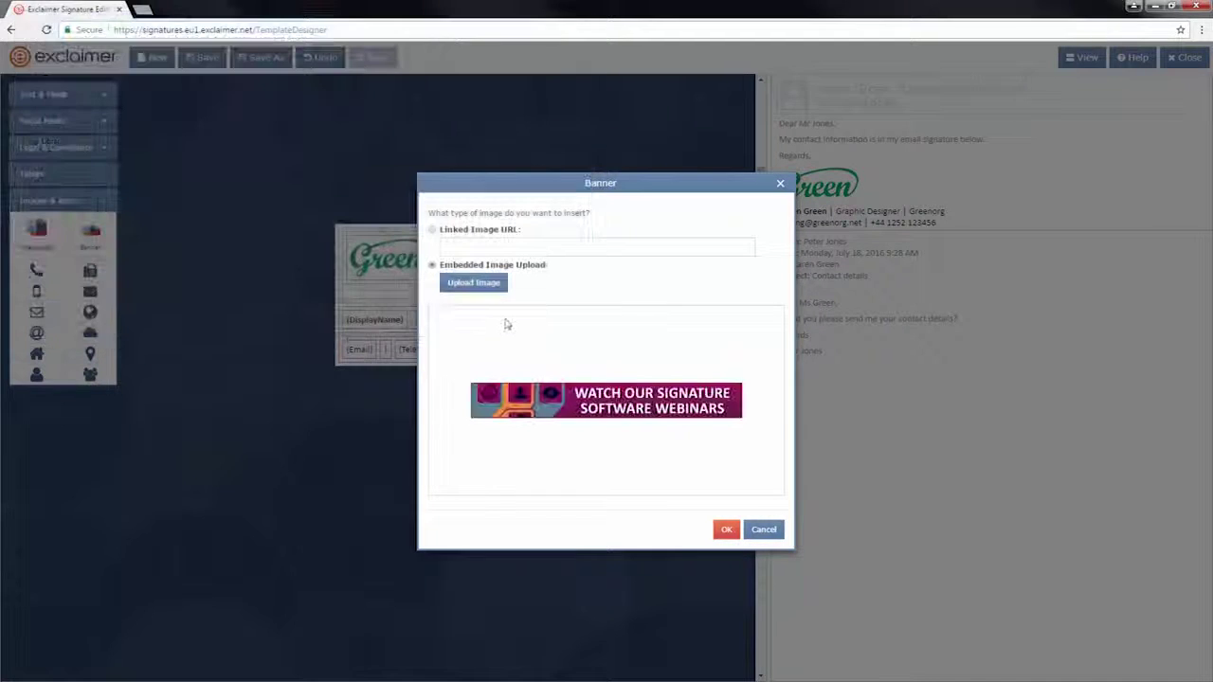
click(727, 530)
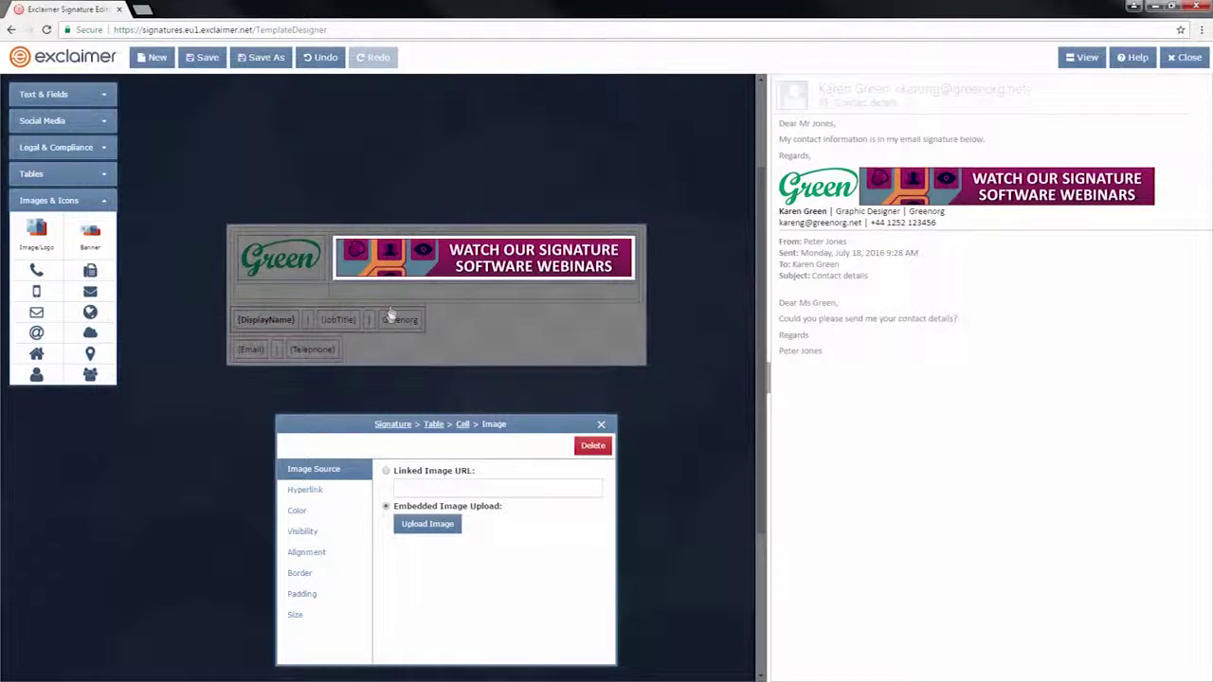
Move the name/job title line and the email/telephone line into the table cell below the banner.
drag(389, 316, 429, 296)
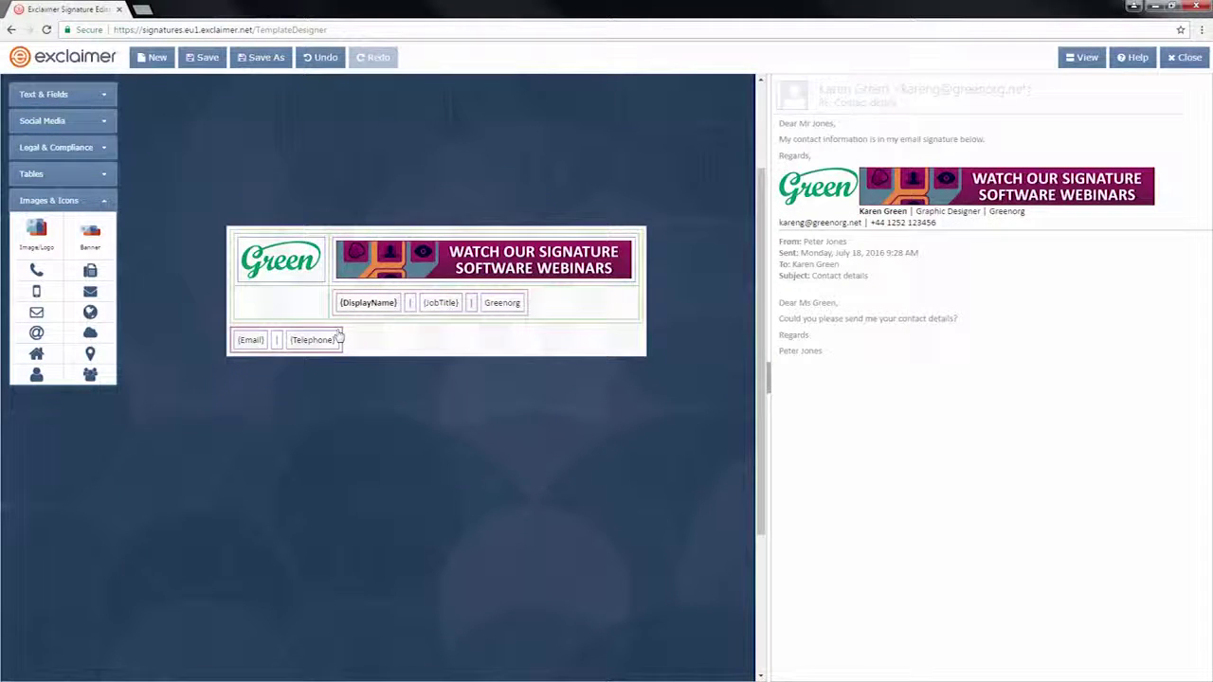
drag(346, 336, 381, 319)
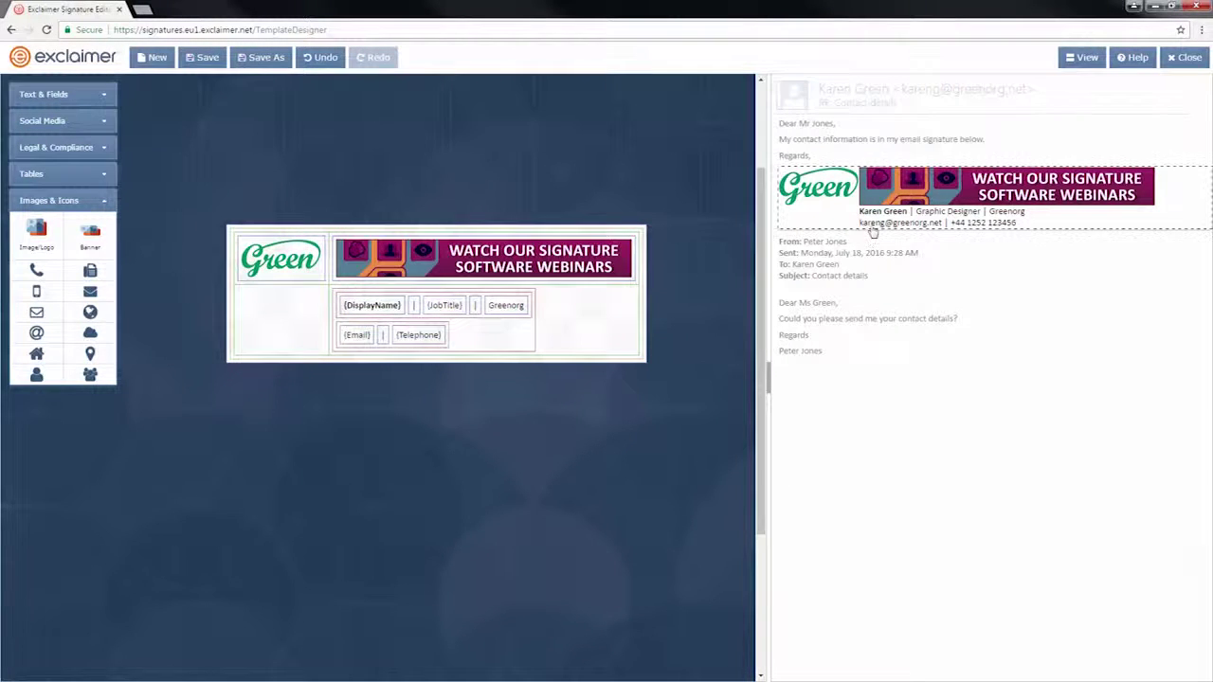
Place a social media strip in the cell below the logo and add a fifth entry with the Google Plus icon.
click(61, 128)
drag(36, 152, 269, 318)
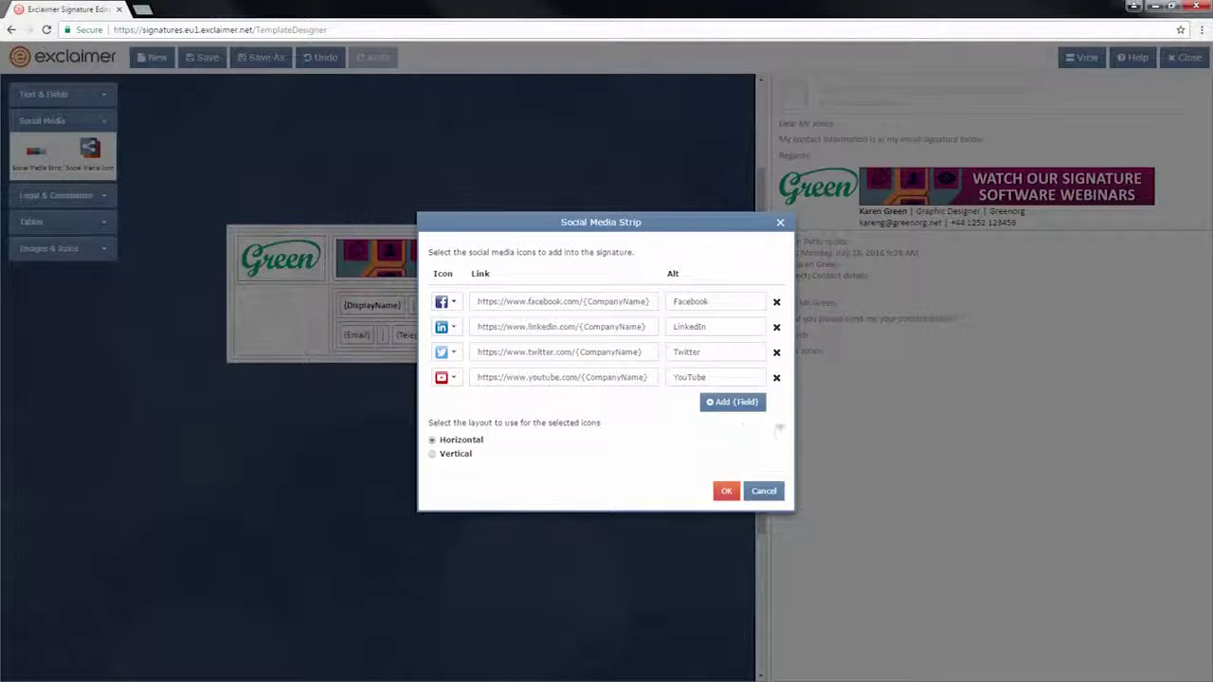
click(759, 401)
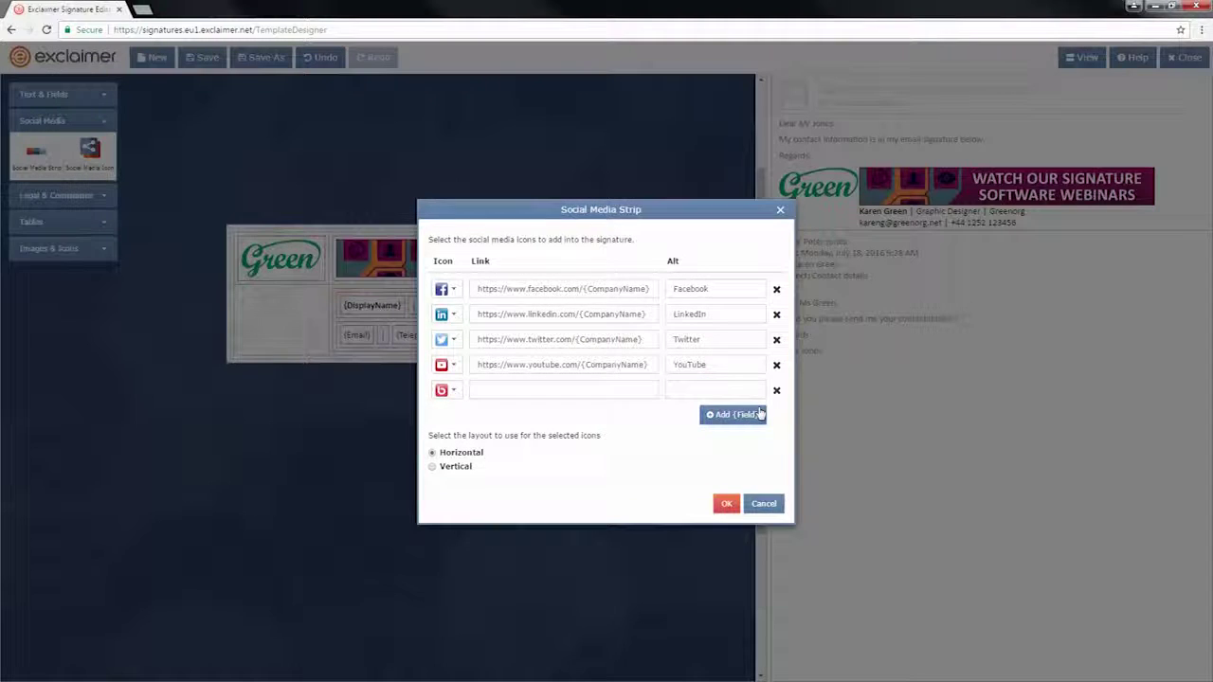
click(454, 392)
scroll(441, 422, down, 3)
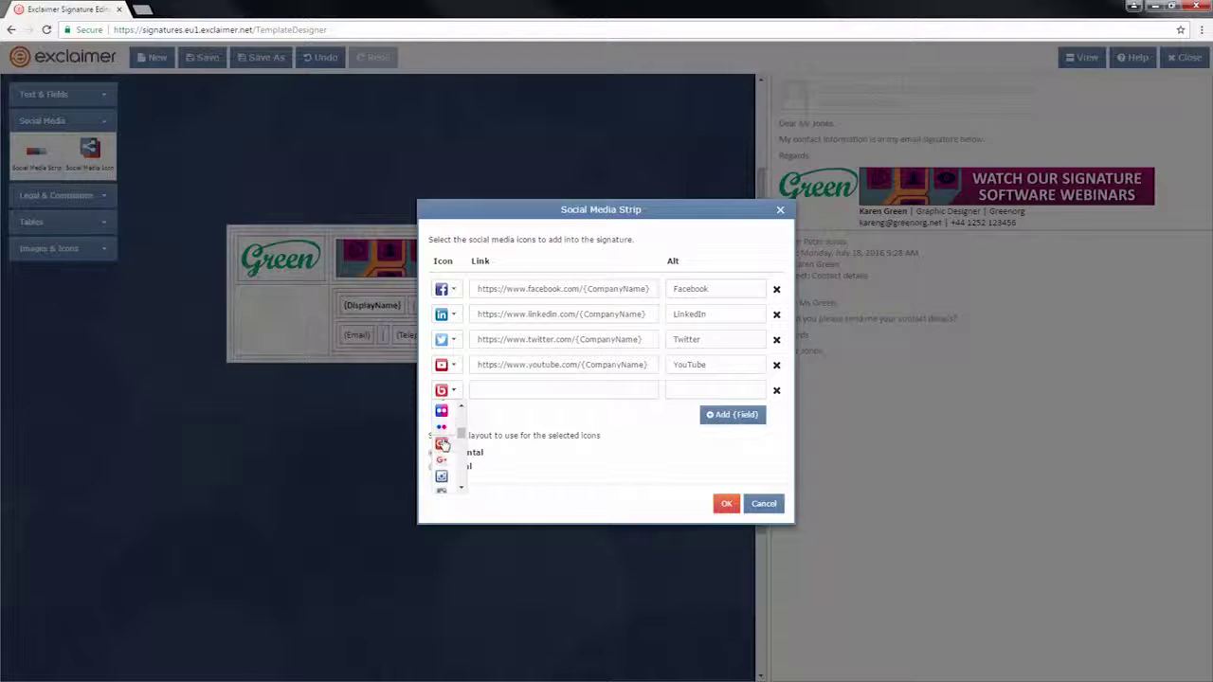
click(443, 444)
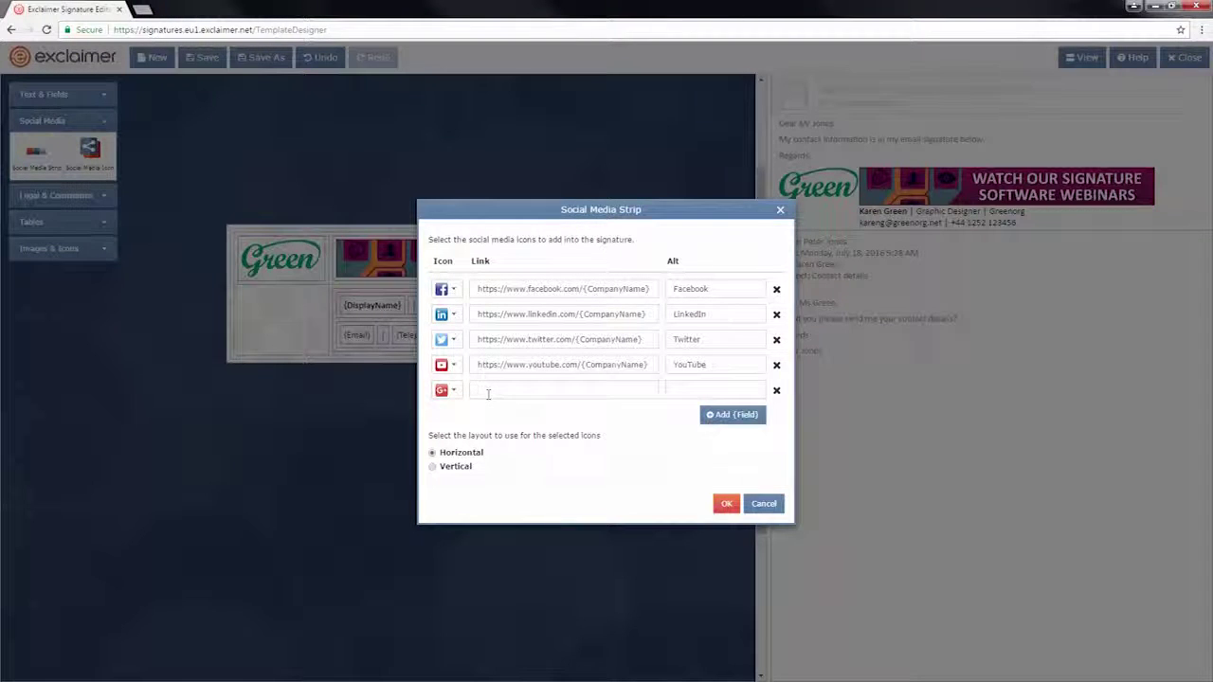
Link the Google Plus icon to {CustomAttribute6} and insert the strip with the horizontal layout.
click(488, 394)
text({)
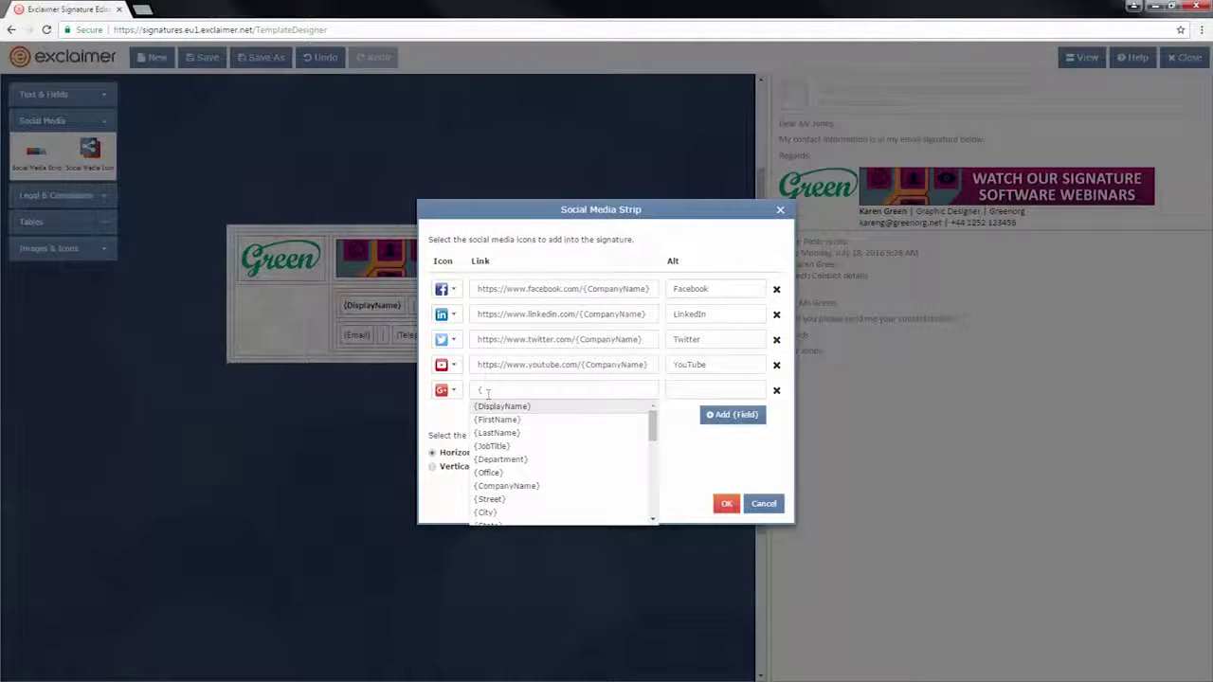
text(cu)
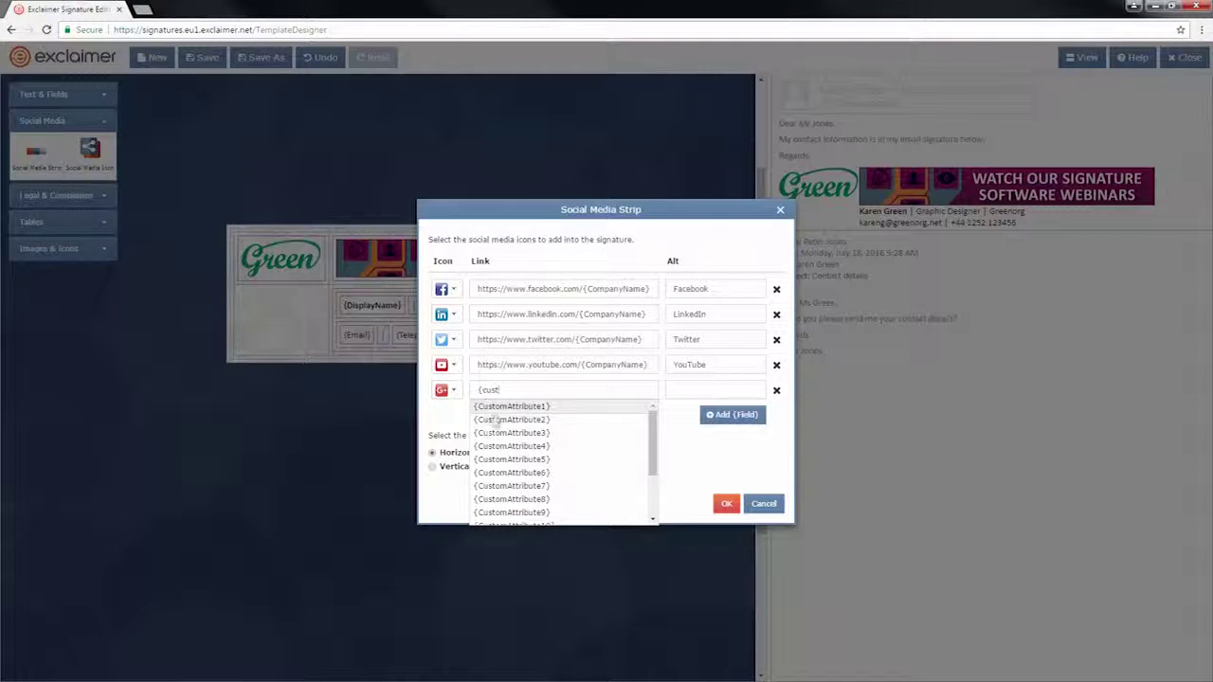
text(st)
click(513, 473)
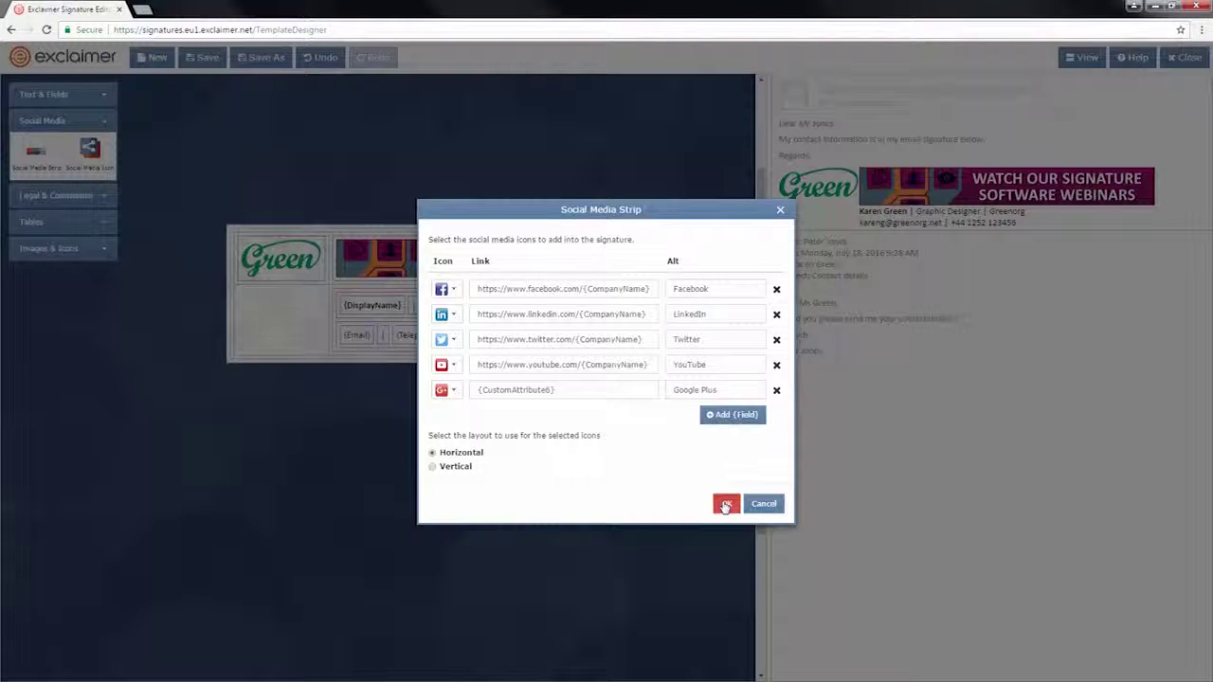
click(725, 505)
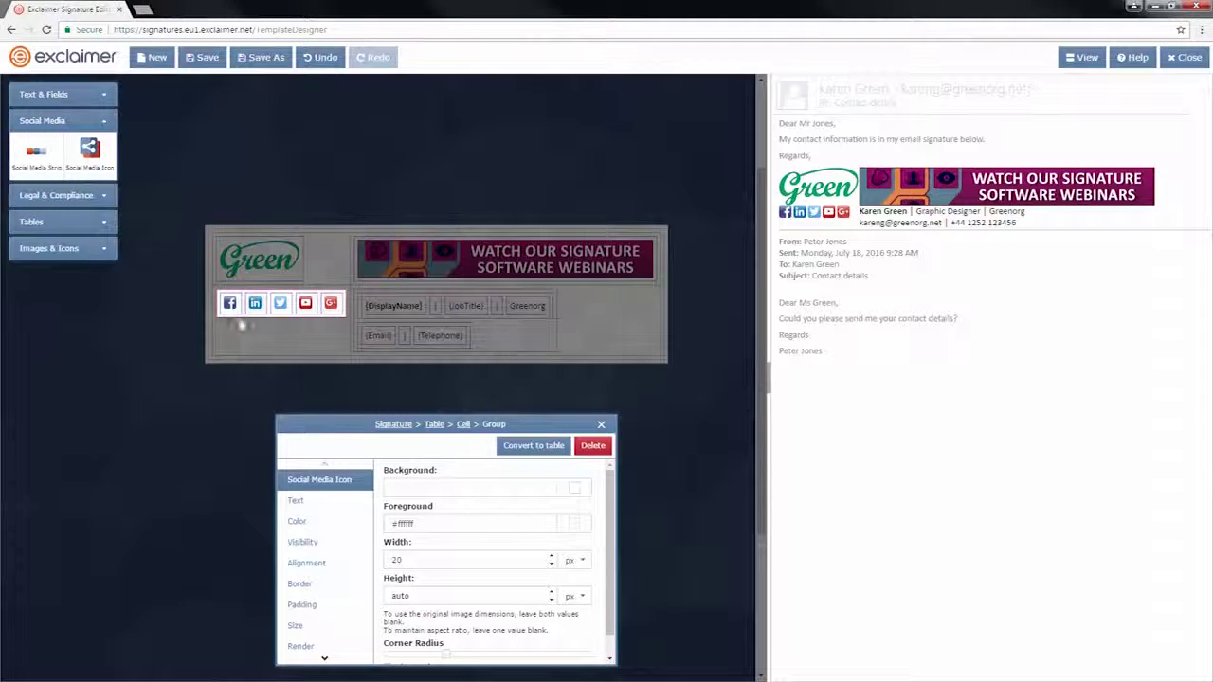
Give the social media icon group individual padding of 4 px left and 5 px top.
scroll(320, 486, down, 1)
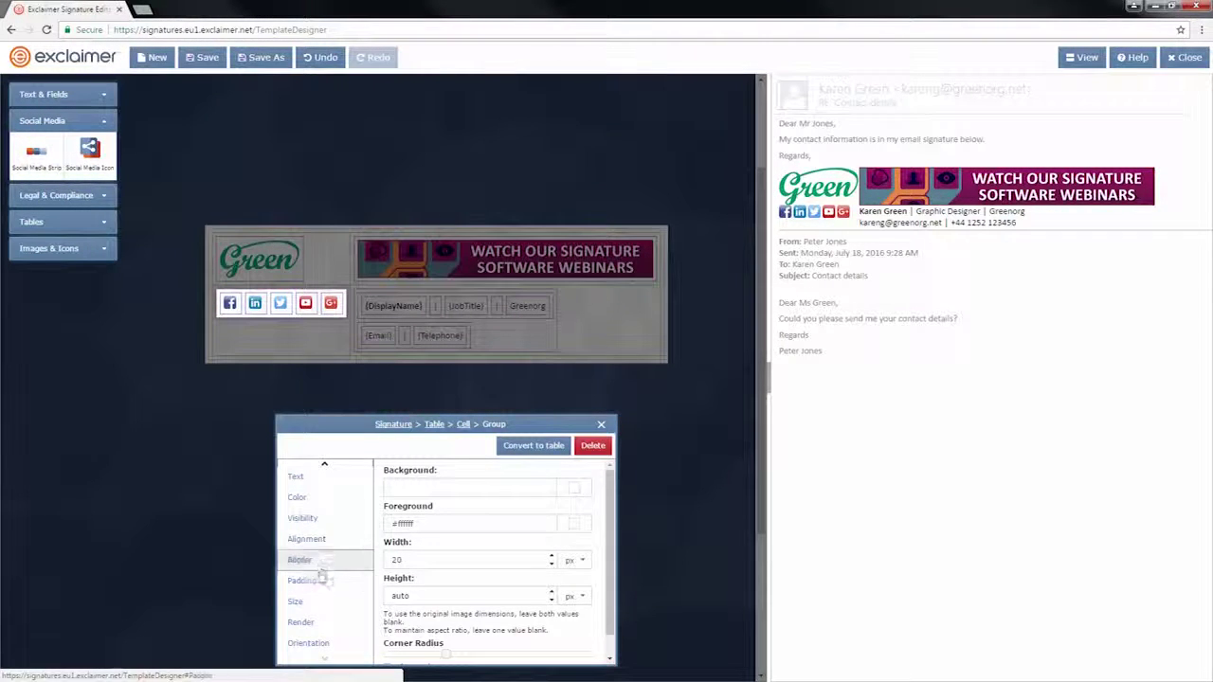
click(320, 578)
click(388, 506)
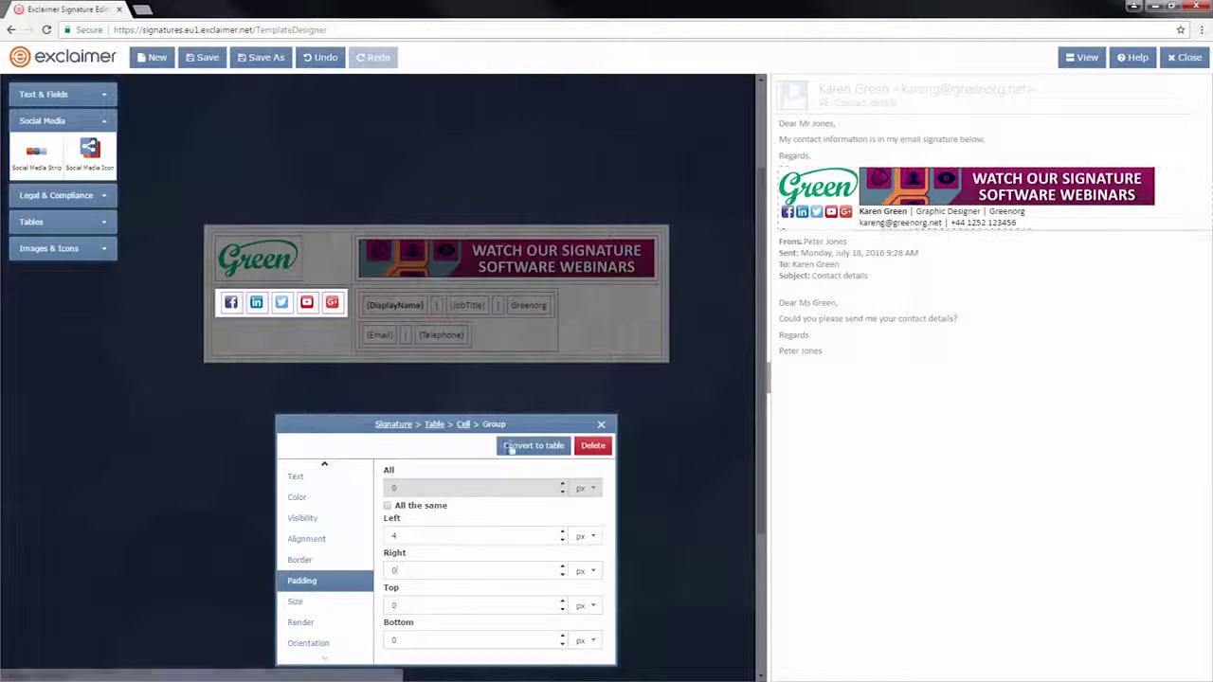
drag(415, 605, 390, 608)
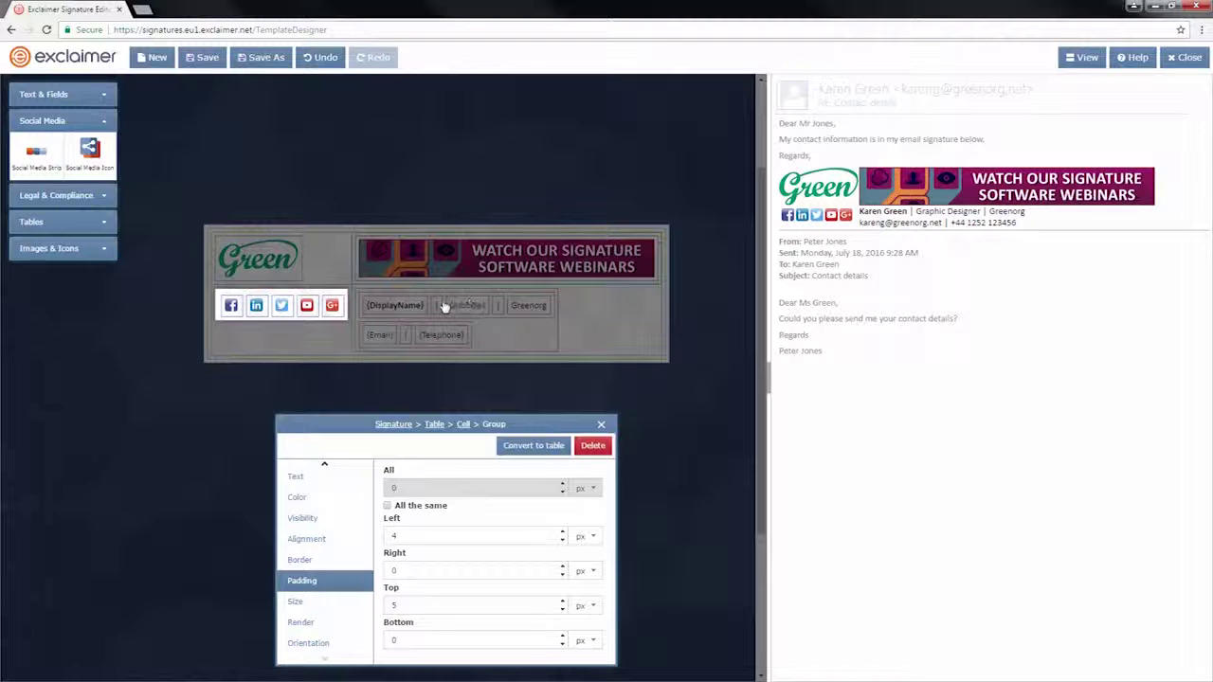
Set the width of the whole signature table to 500 px and open its padding settings.
click(578, 360)
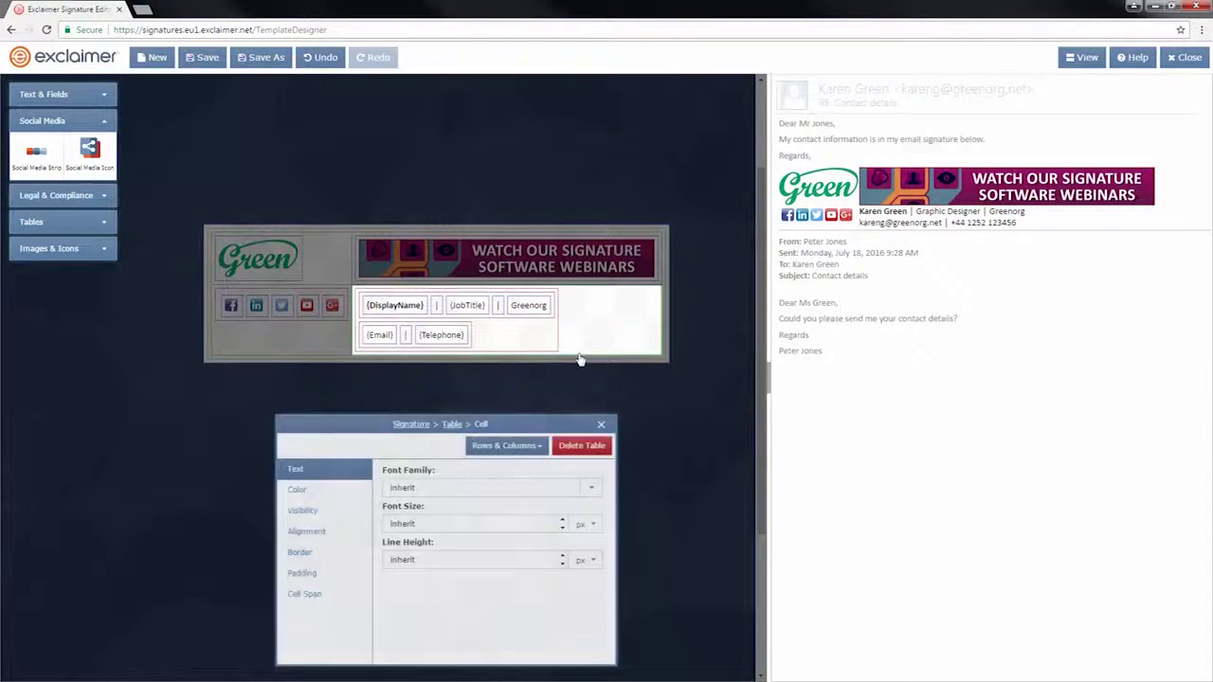
click(452, 425)
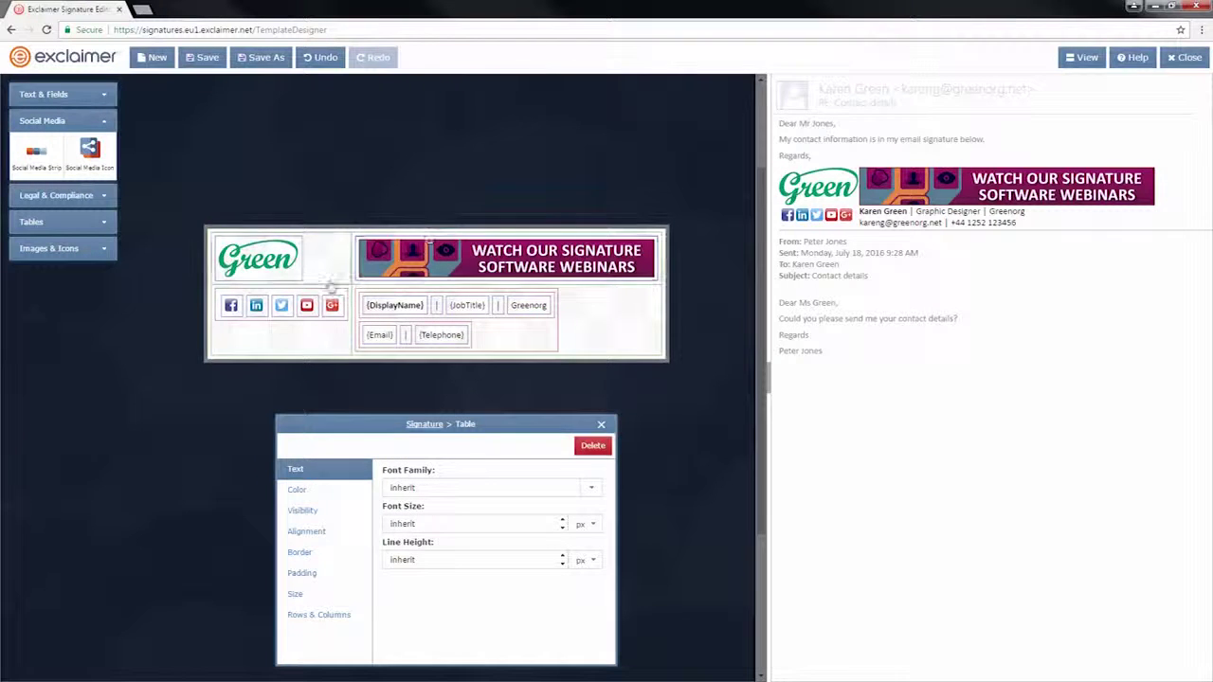
click(299, 594)
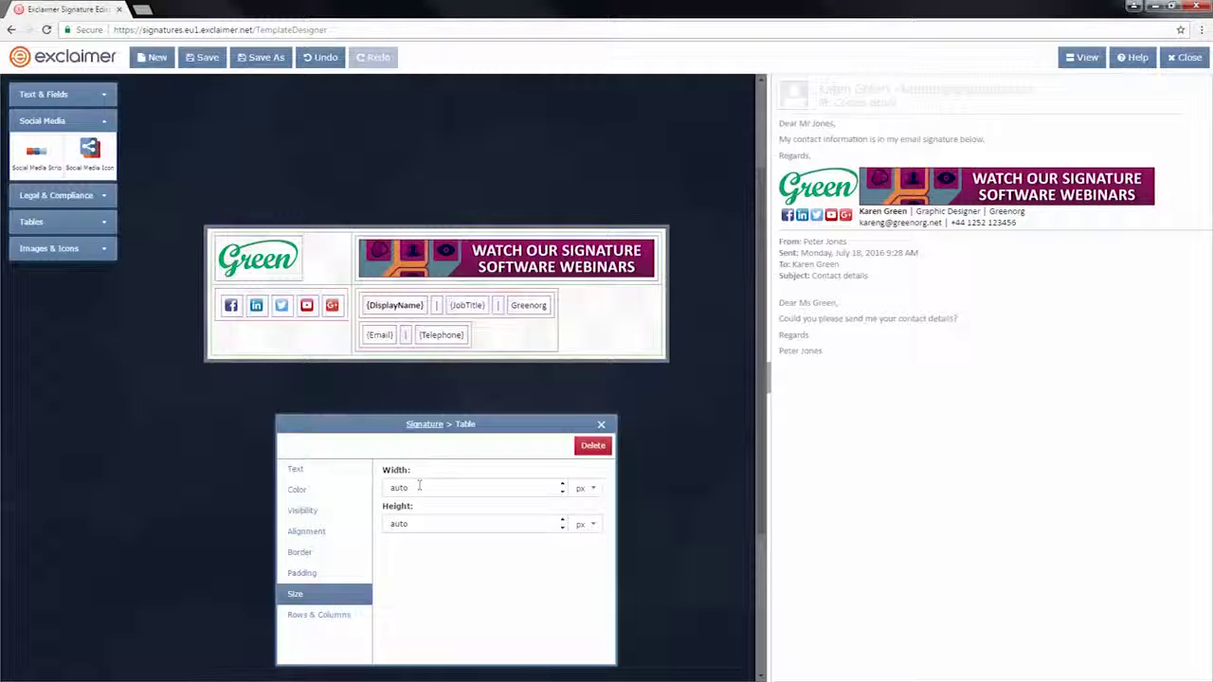
click(419, 486)
text(500)
click(322, 573)
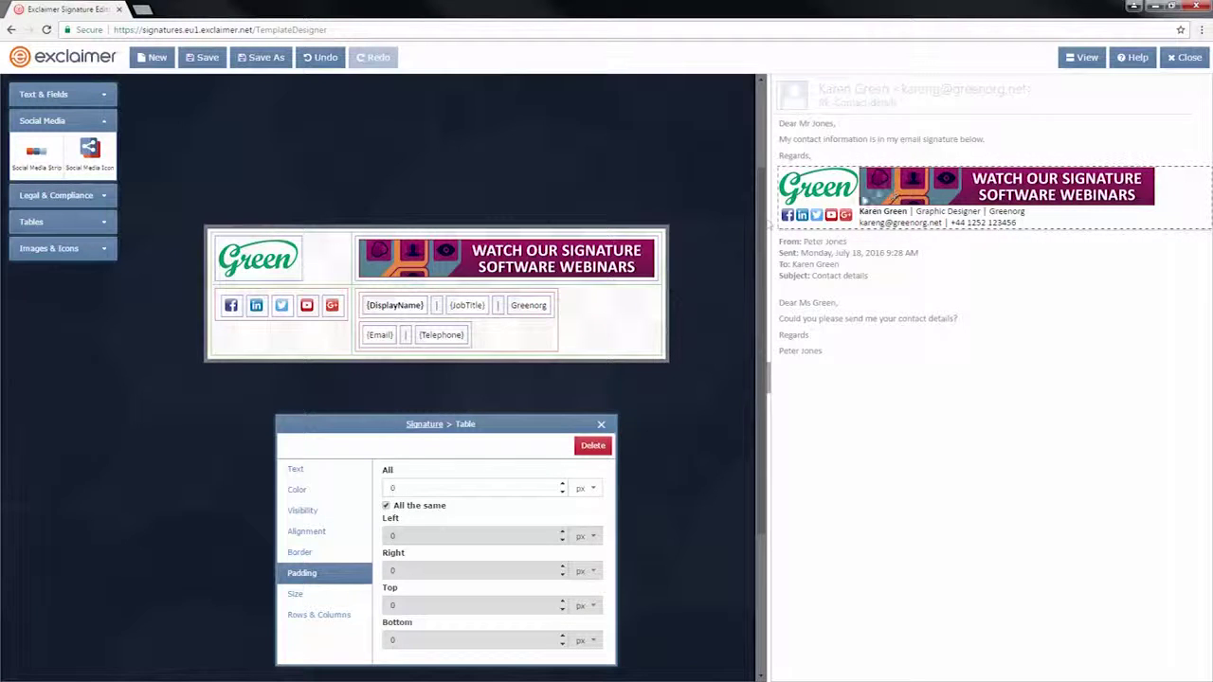
Insert a table row below the social media icons and set its first cell's column span to 2.
click(312, 344)
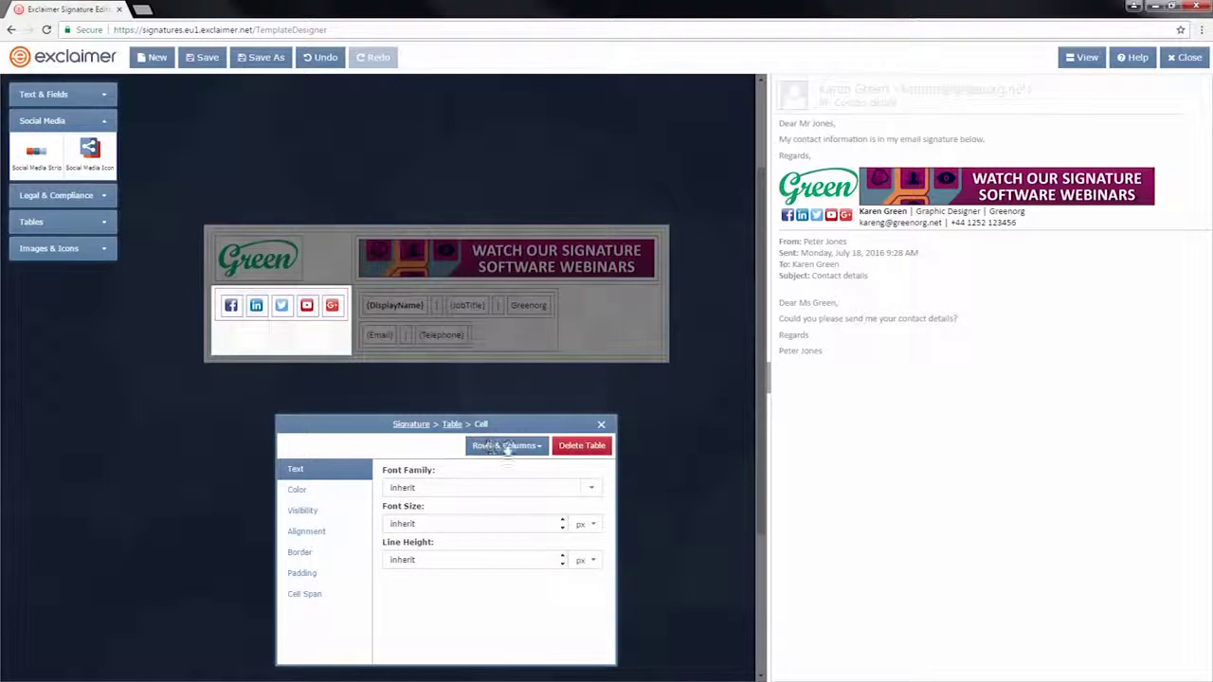
click(491, 445)
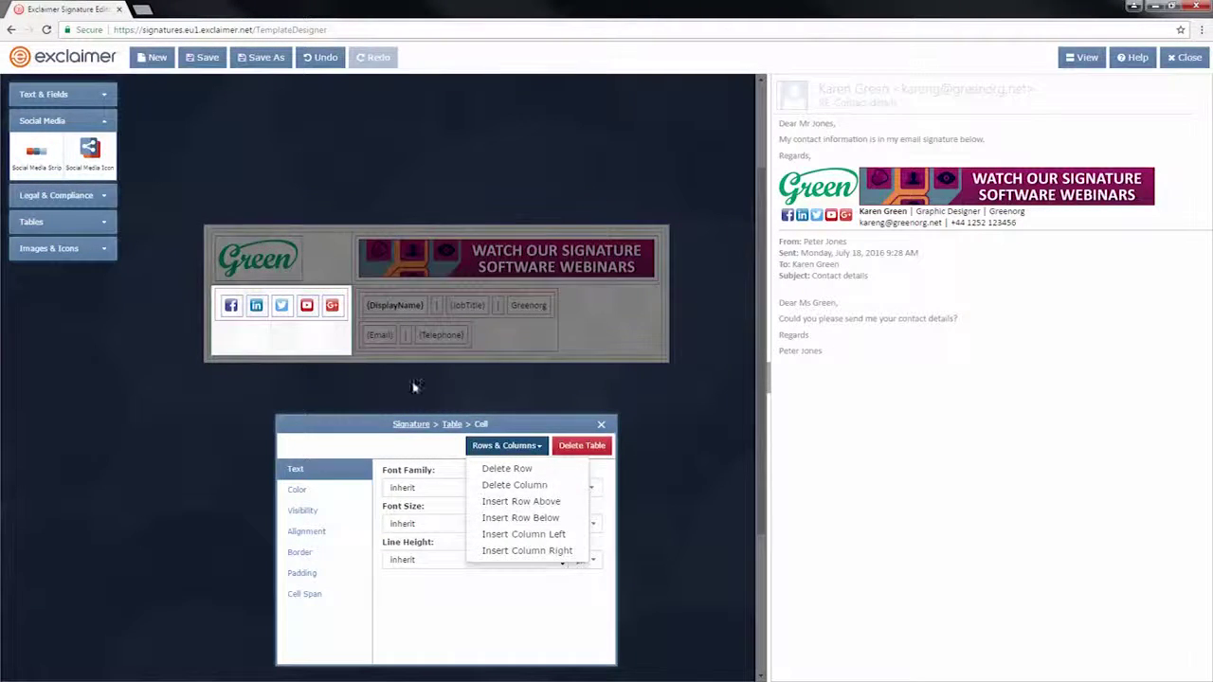
click(518, 519)
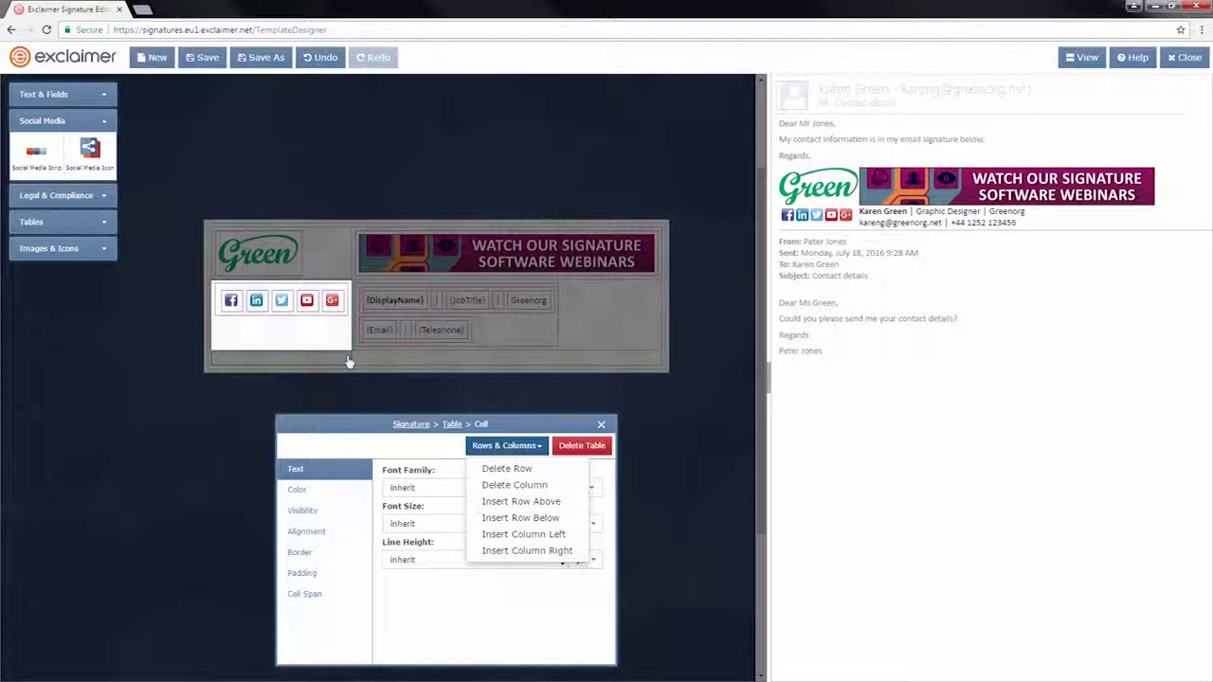
click(346, 359)
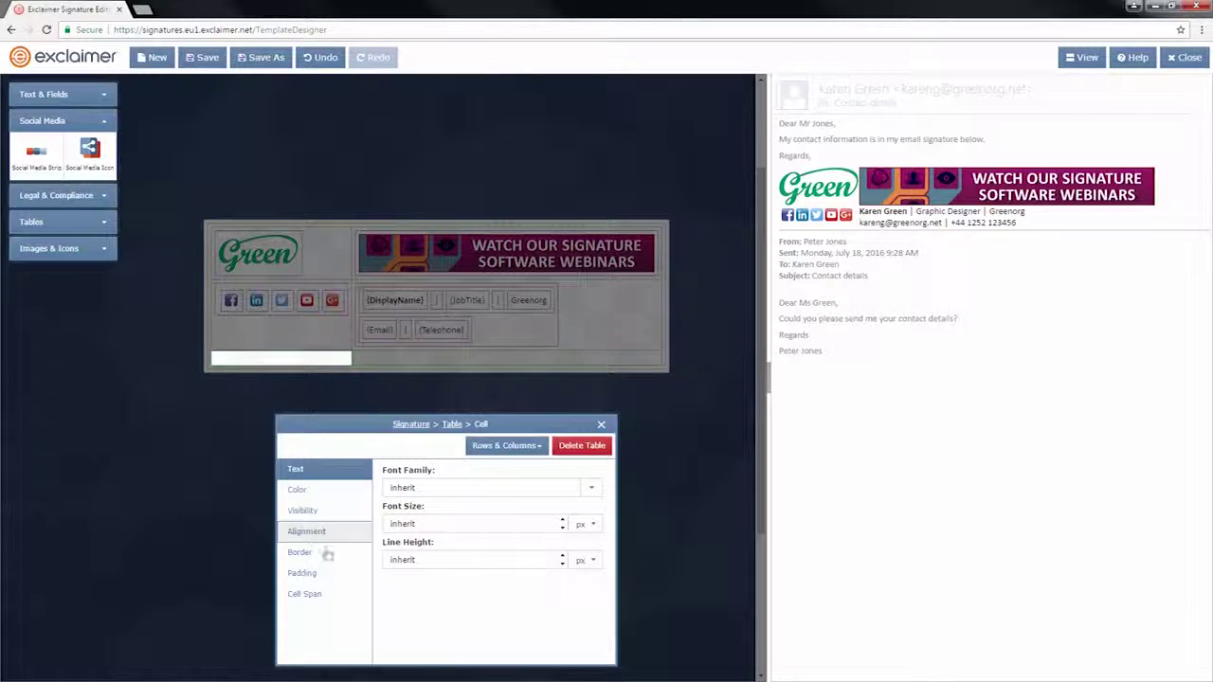
click(305, 598)
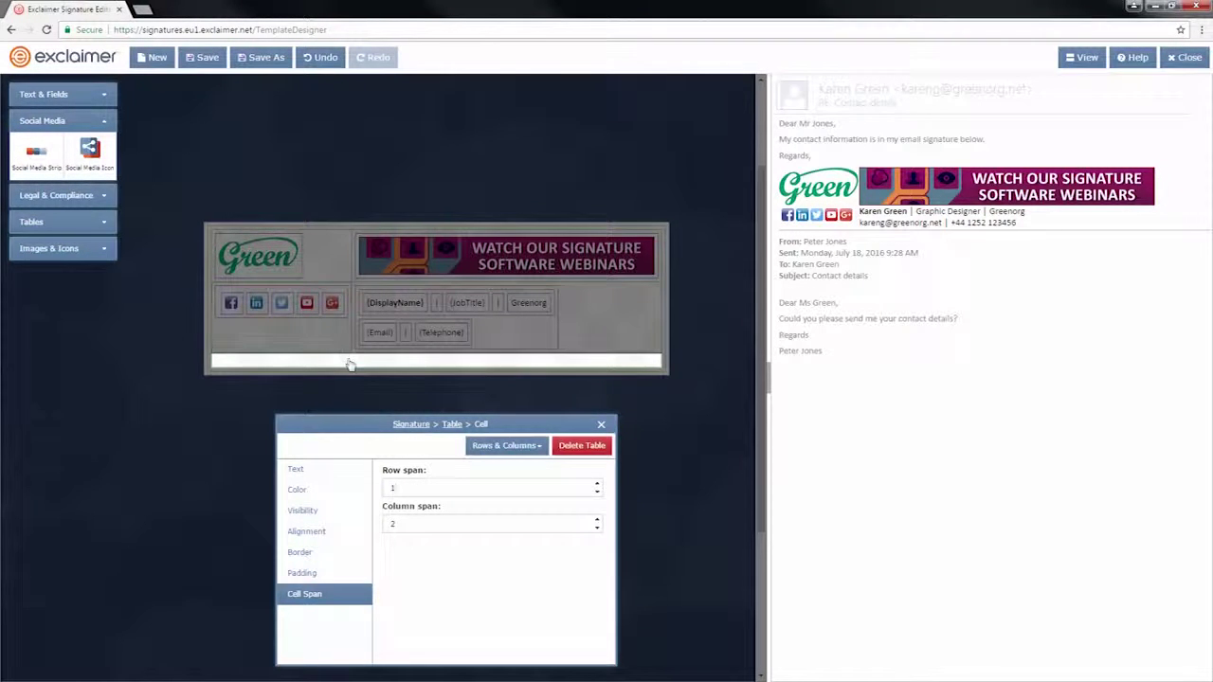
Add a legal disclaimer to the merged cell in the table's last row and select its text.
click(54, 196)
mouse_move(36, 189)
mouse_down()
mouse_move(157, 306)
mouse_move(236, 338)
mouse_move(252, 360)
mouse_up()
click(250, 360)
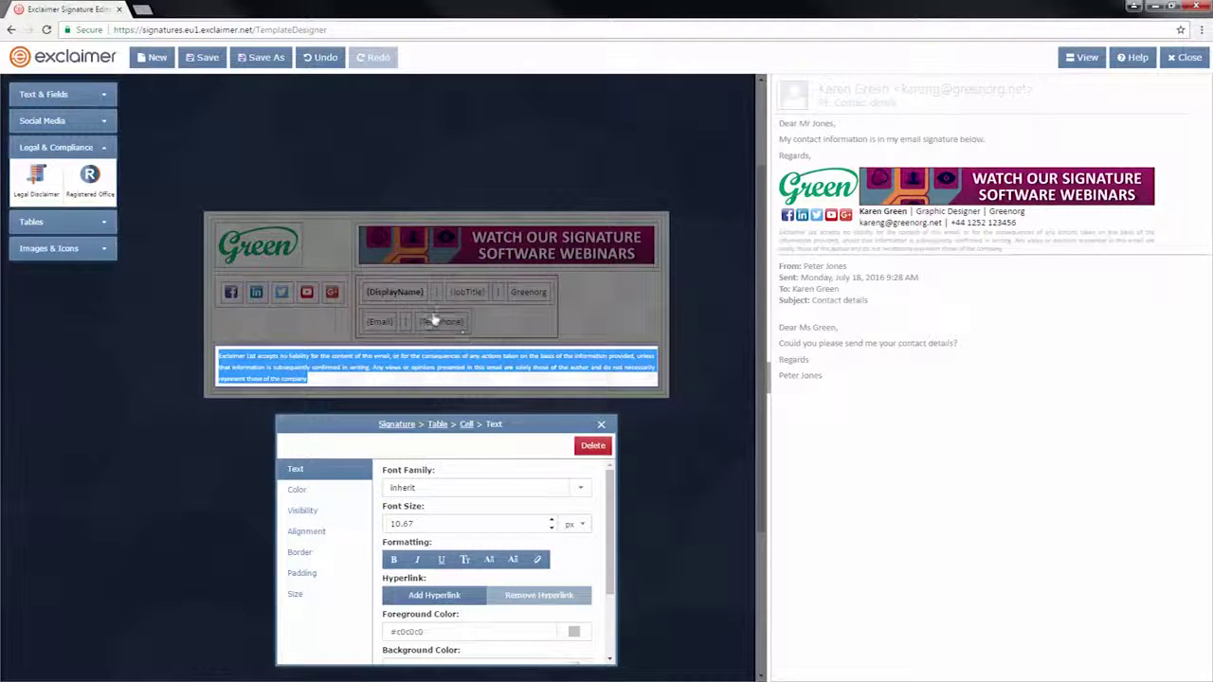
Give the webinar banner image individual padding with 2 px on its left side.
click(380, 272)
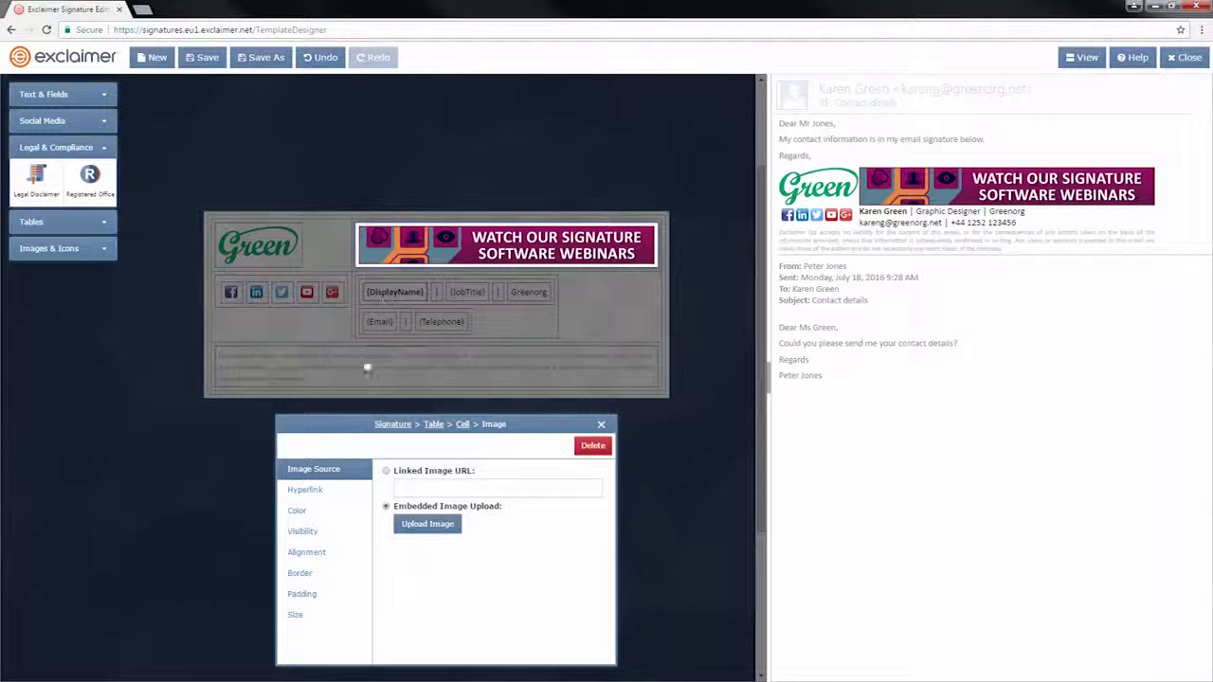
click(317, 592)
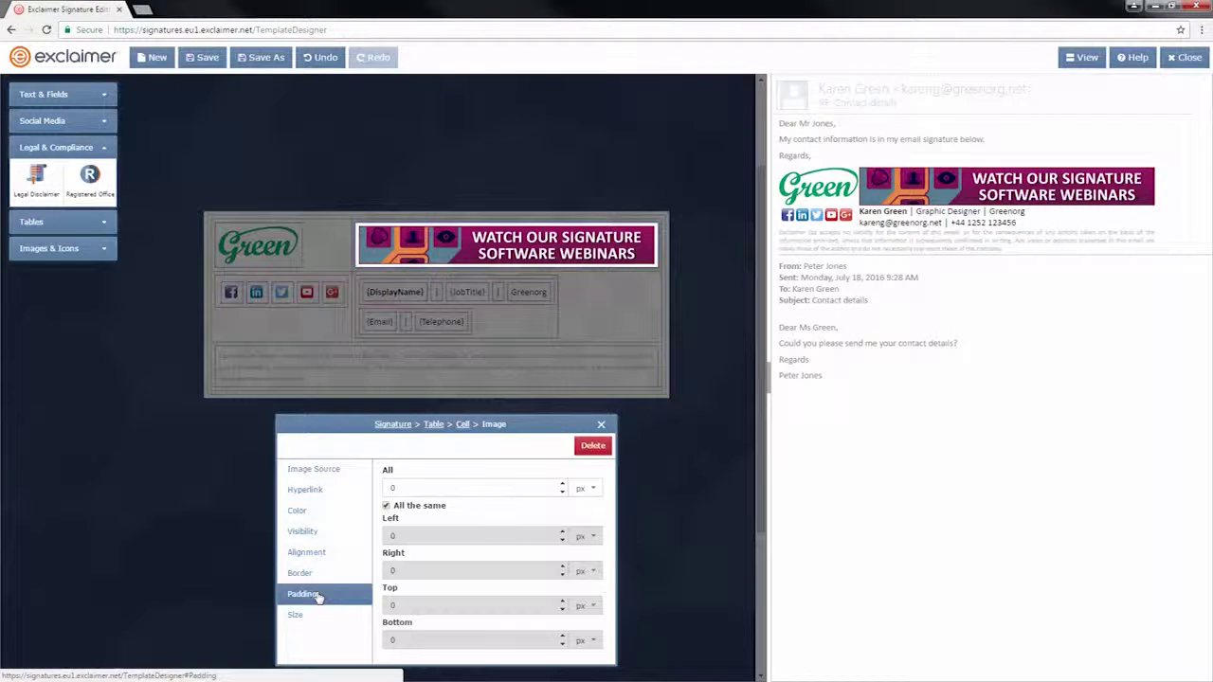
click(386, 506)
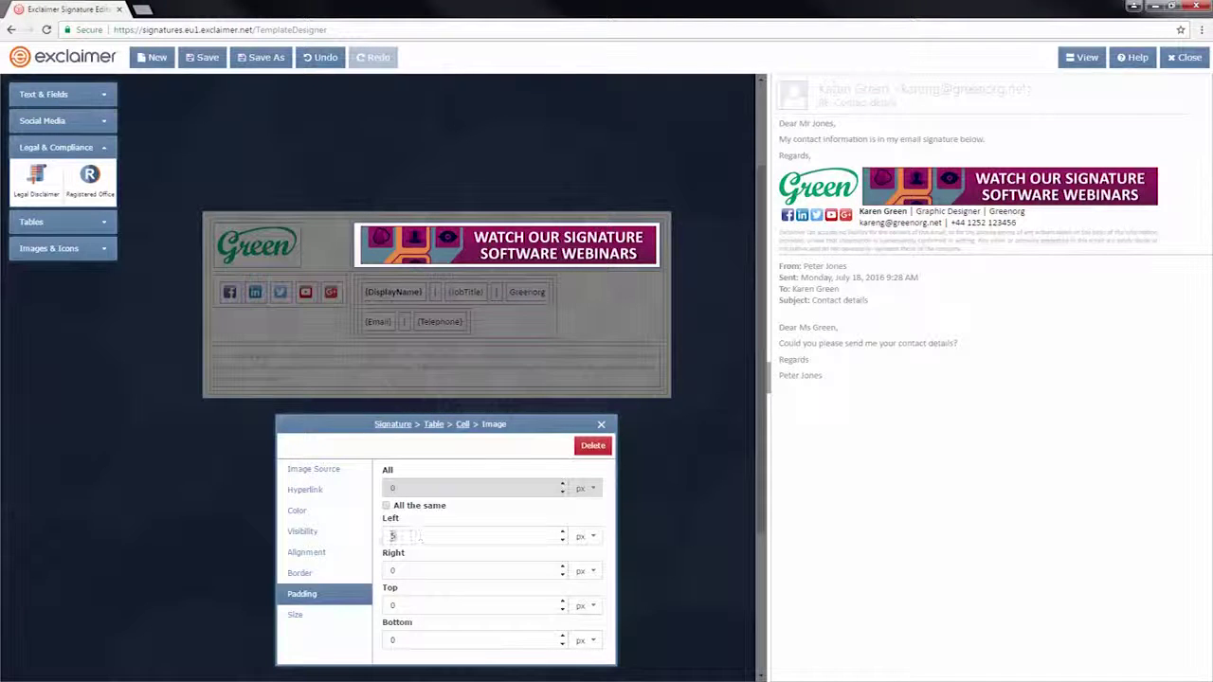
text(2)
click(414, 572)
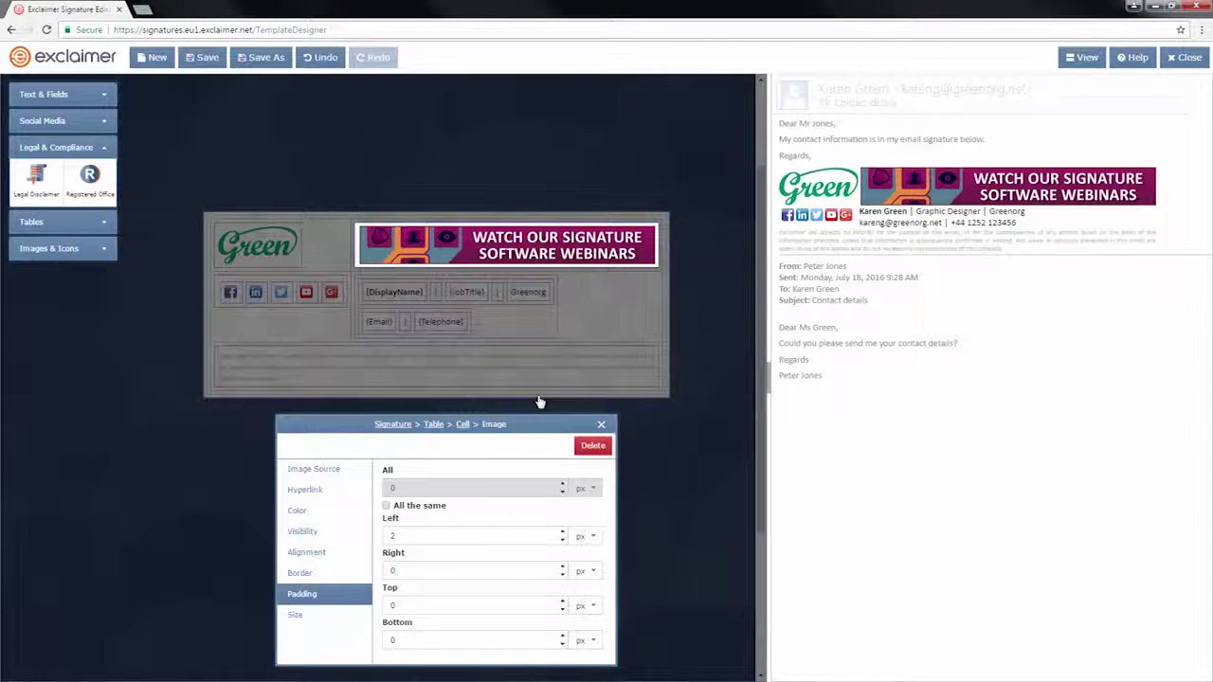
click(337, 490)
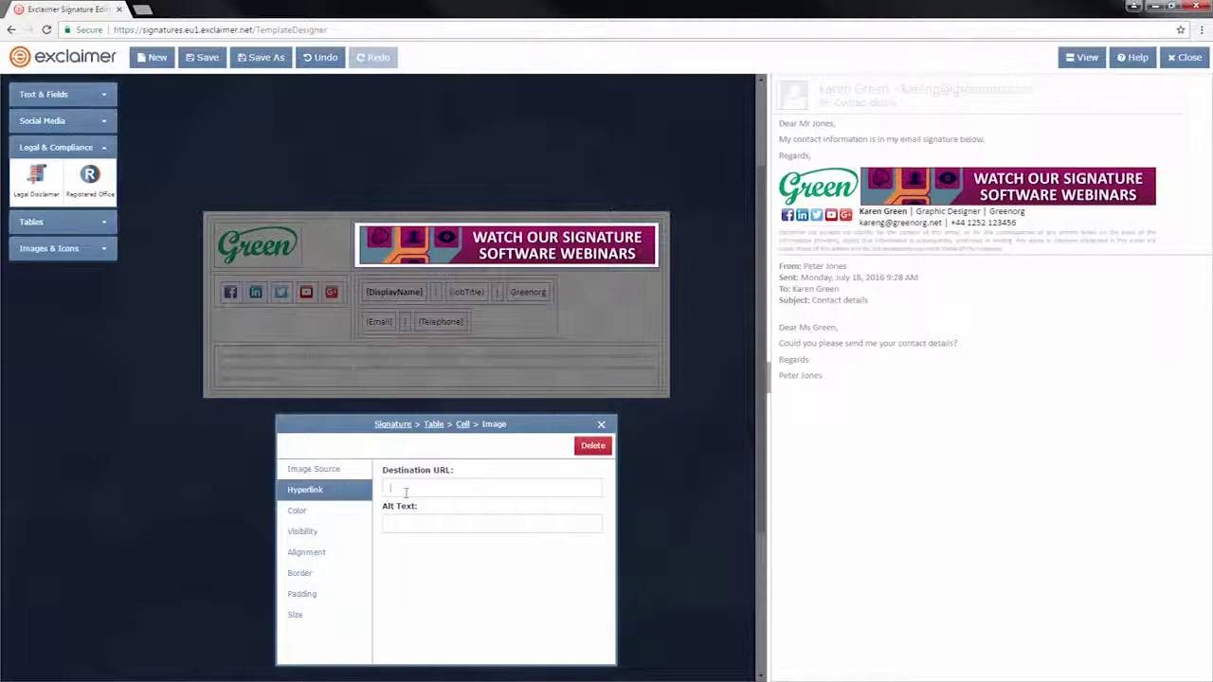
text(://www.l)
text(xclaimer.com)
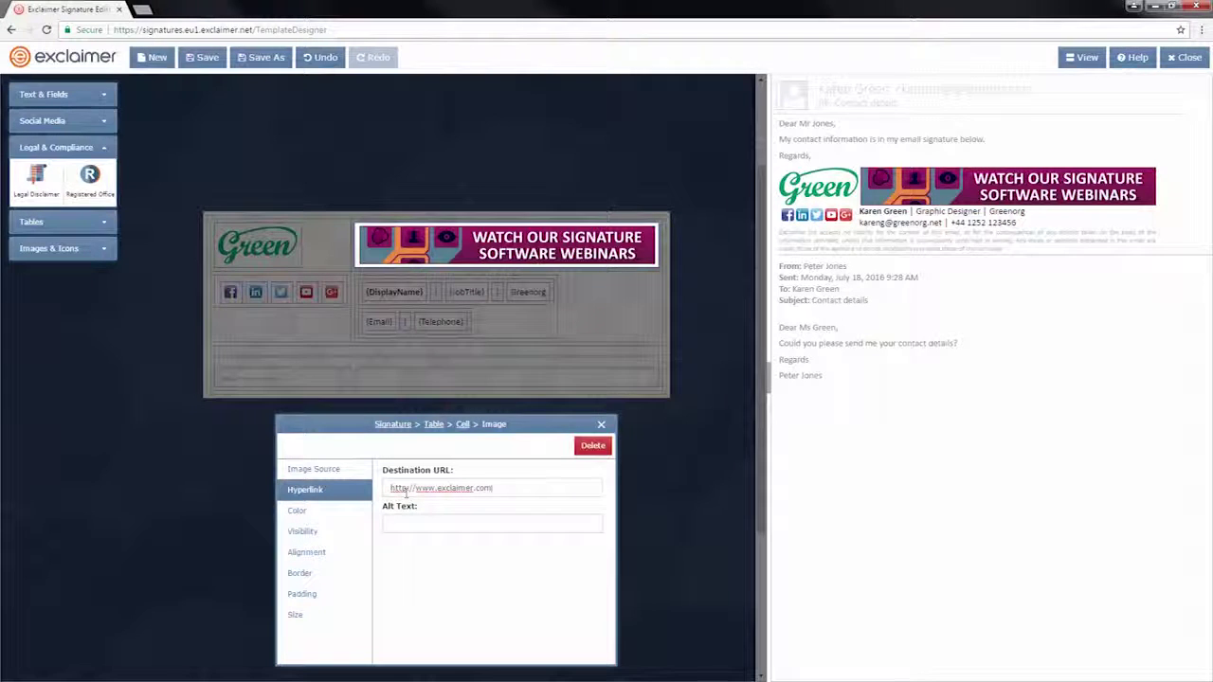
text(/webinars)
key(Tab)
text(View our webinars!)
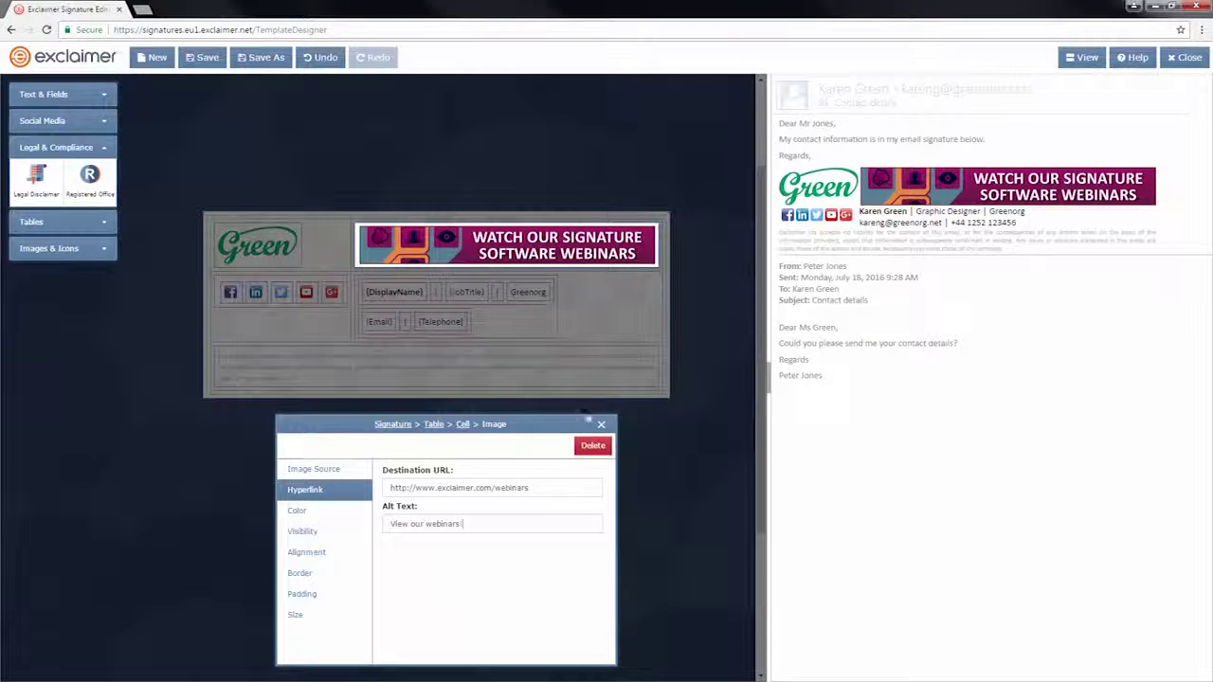
click(601, 423)
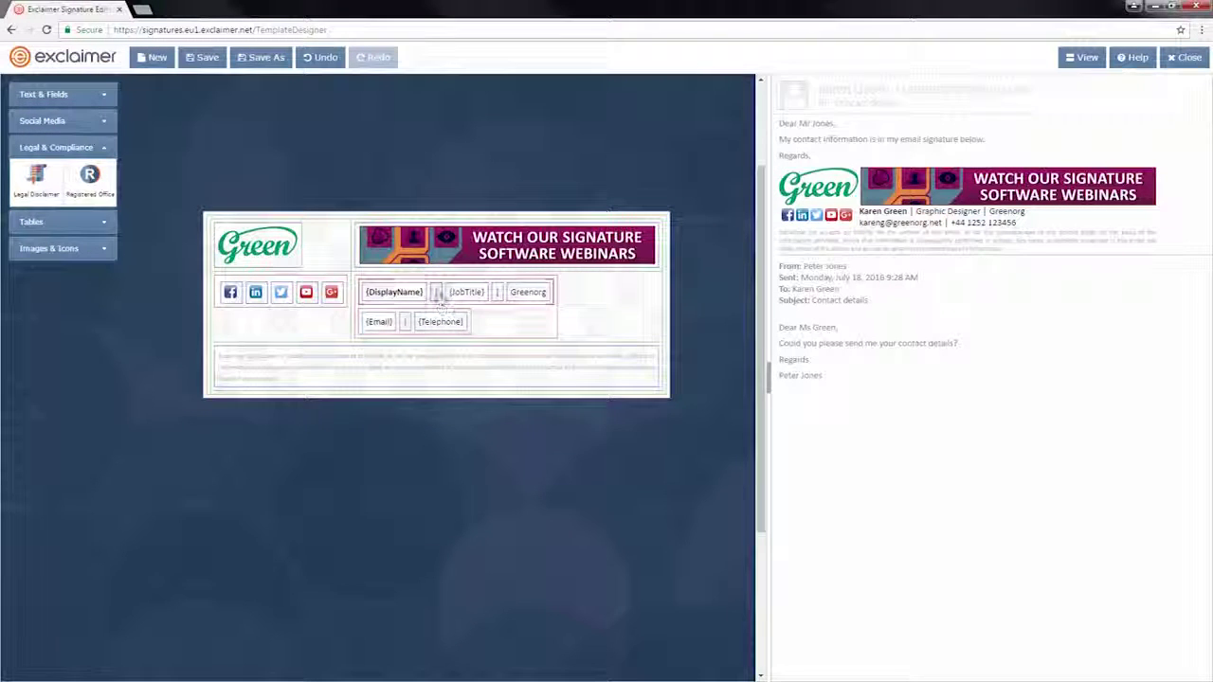
Save the template as "Webinar Signature" and close the signature editor.
click(210, 63)
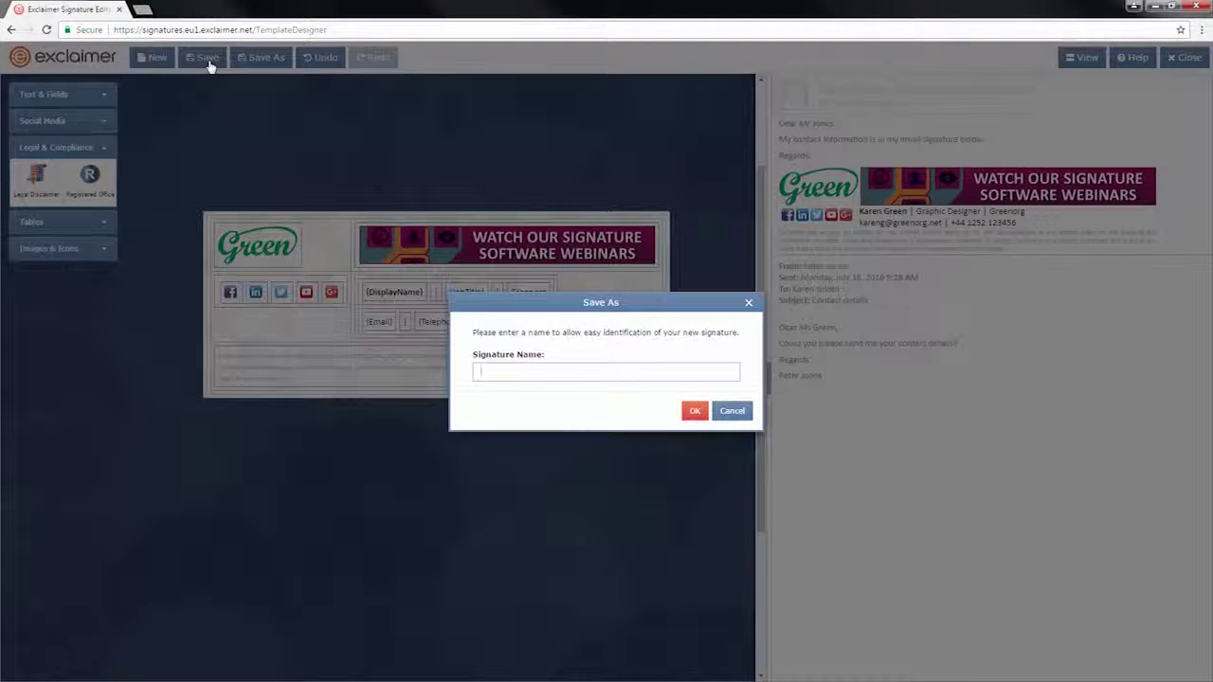
text(Webinar Signature)
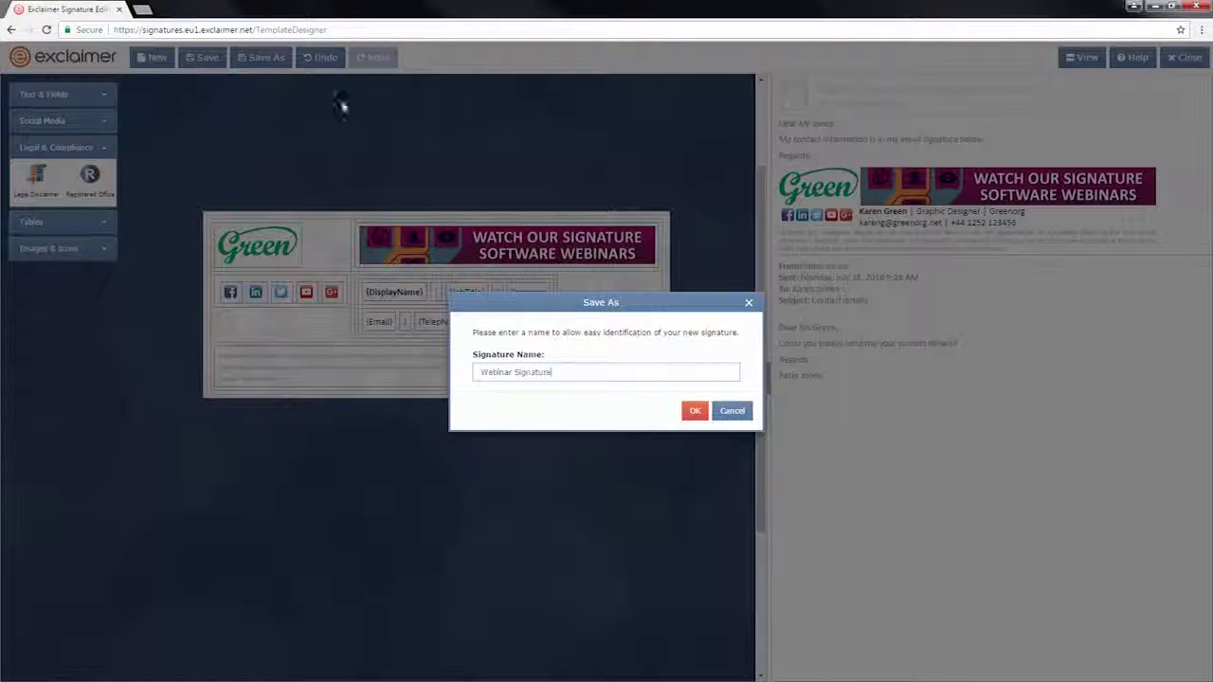
click(695, 411)
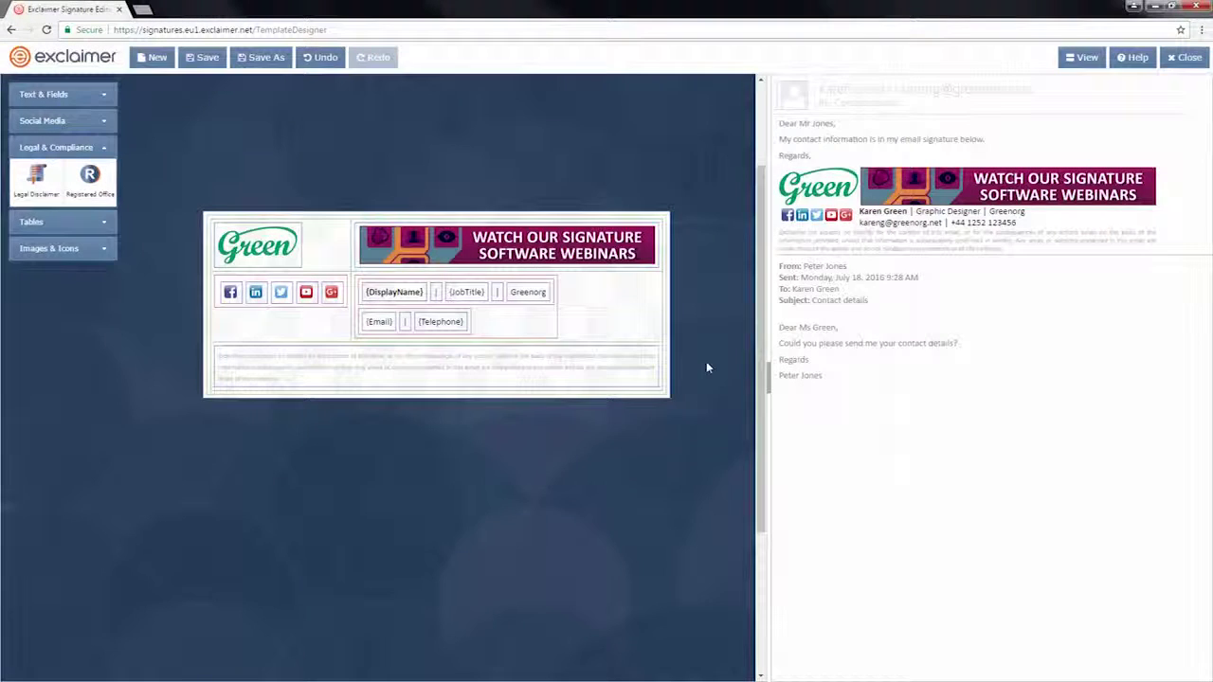
click(1185, 57)
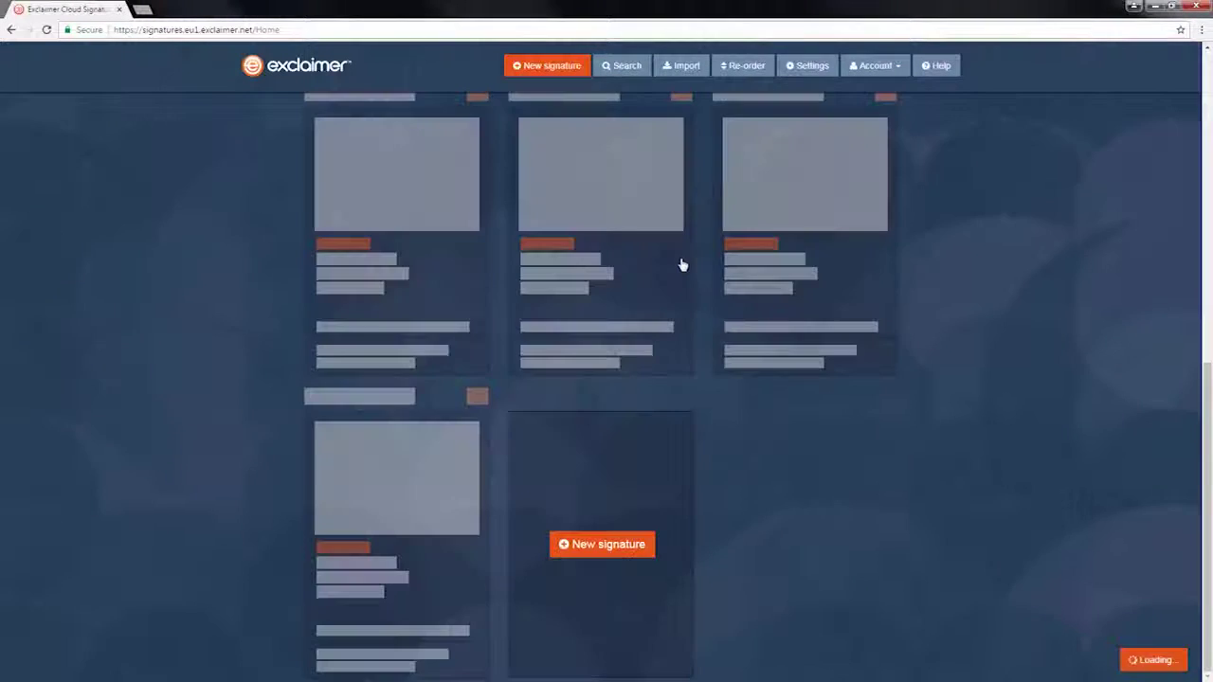